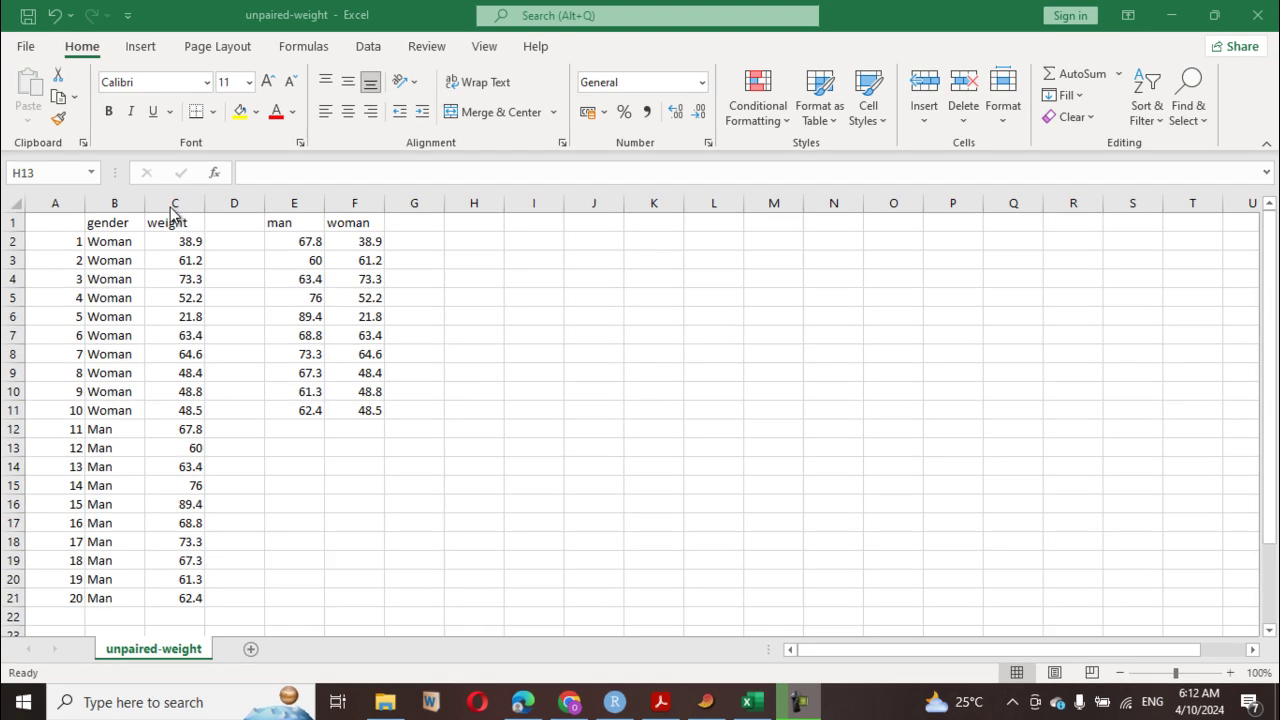
Copy the whole weight column C, including its header, from the workbook and switch to PAST
click(187, 263)
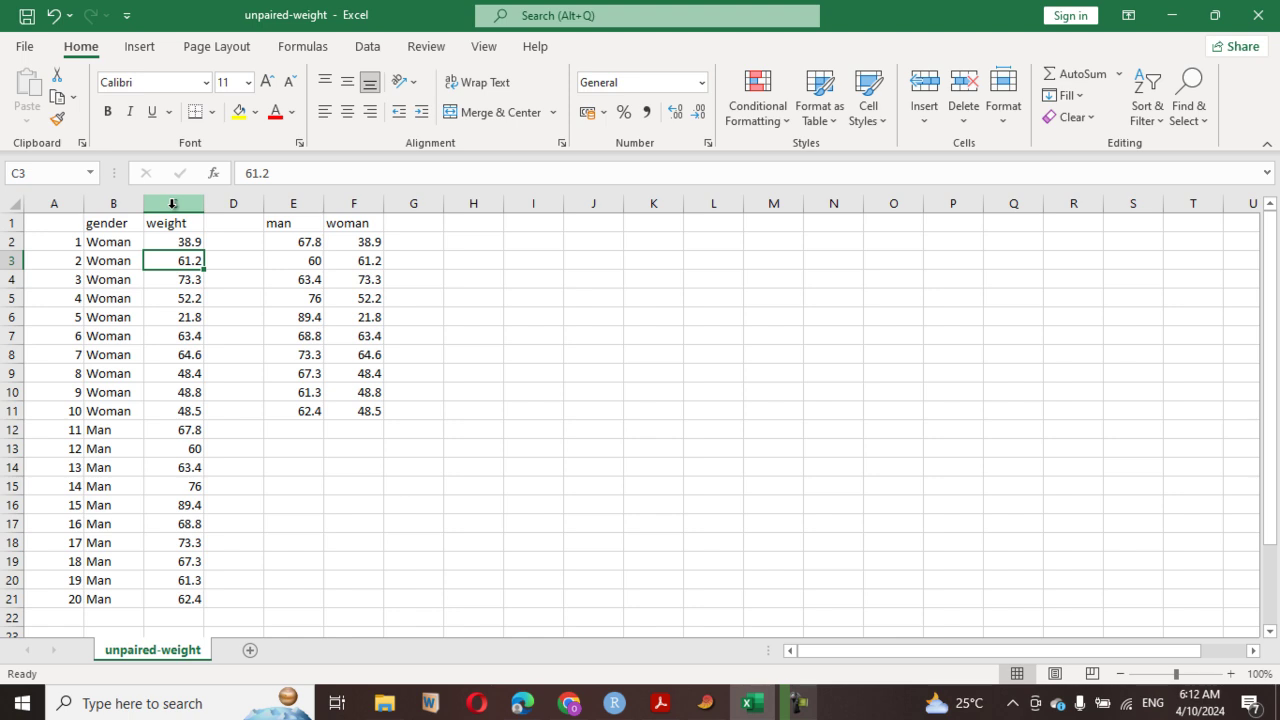
click(172, 204)
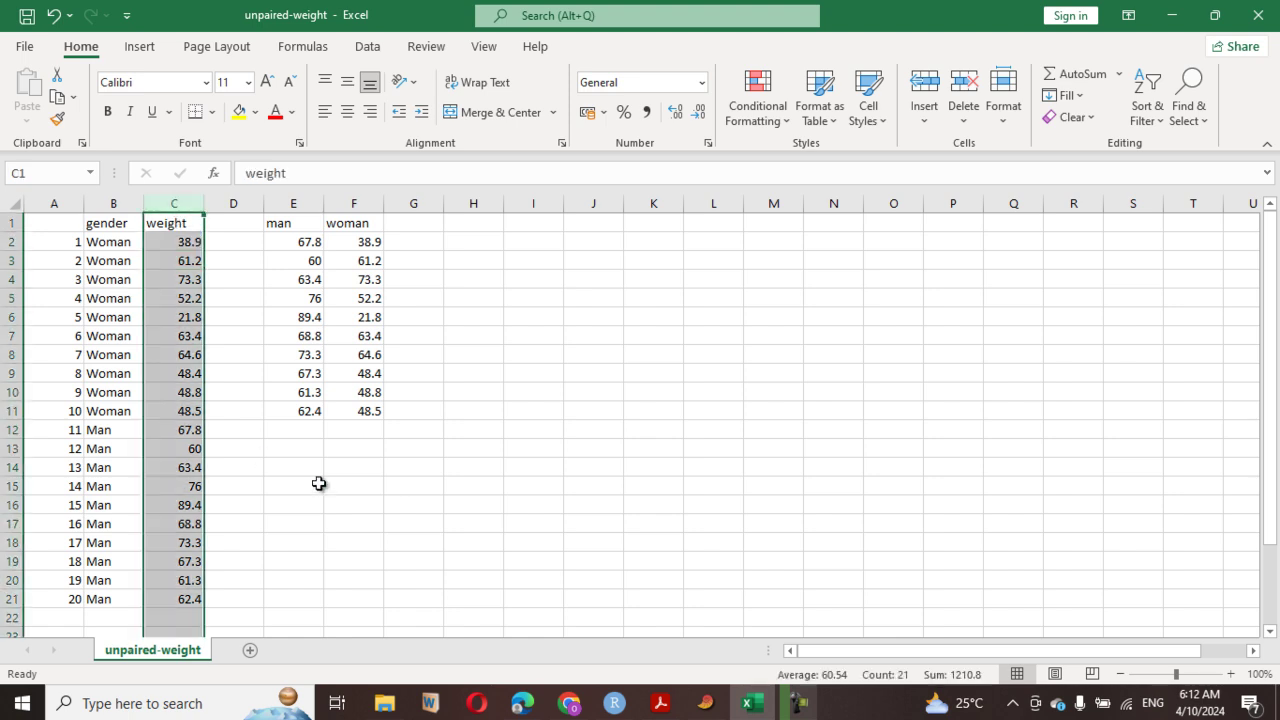
key(ctrl+c)
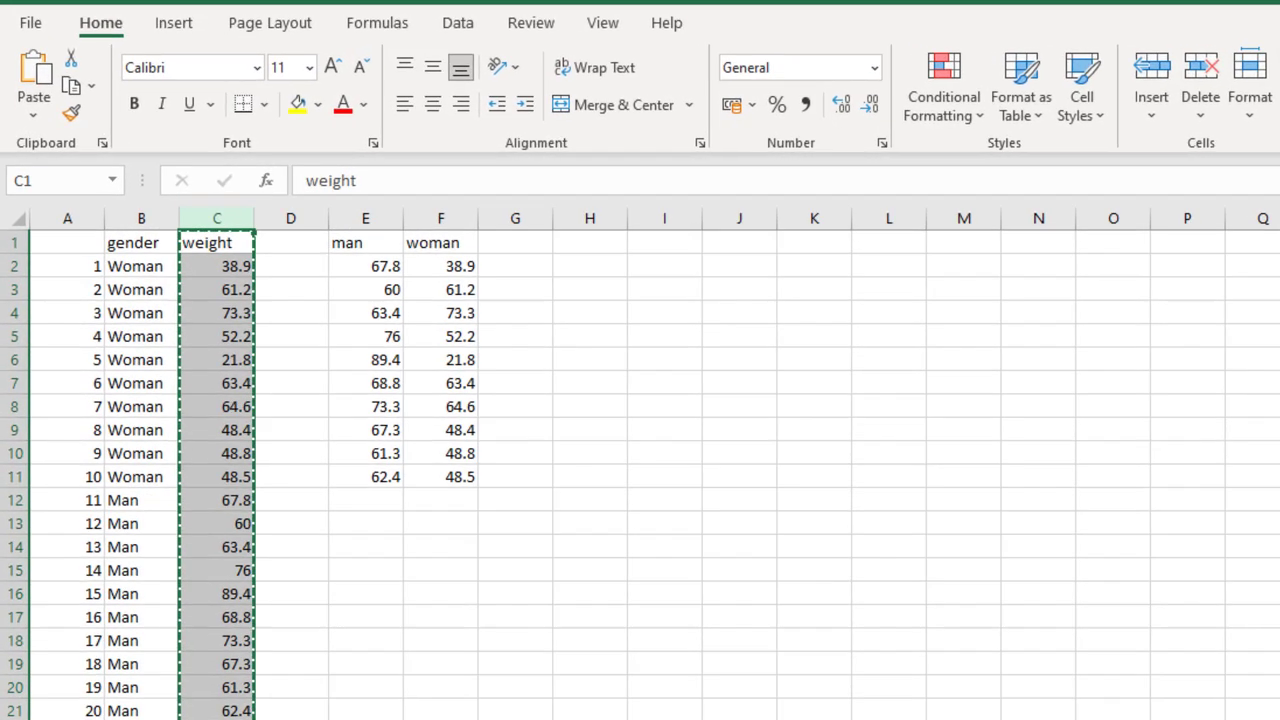
click(705, 703)
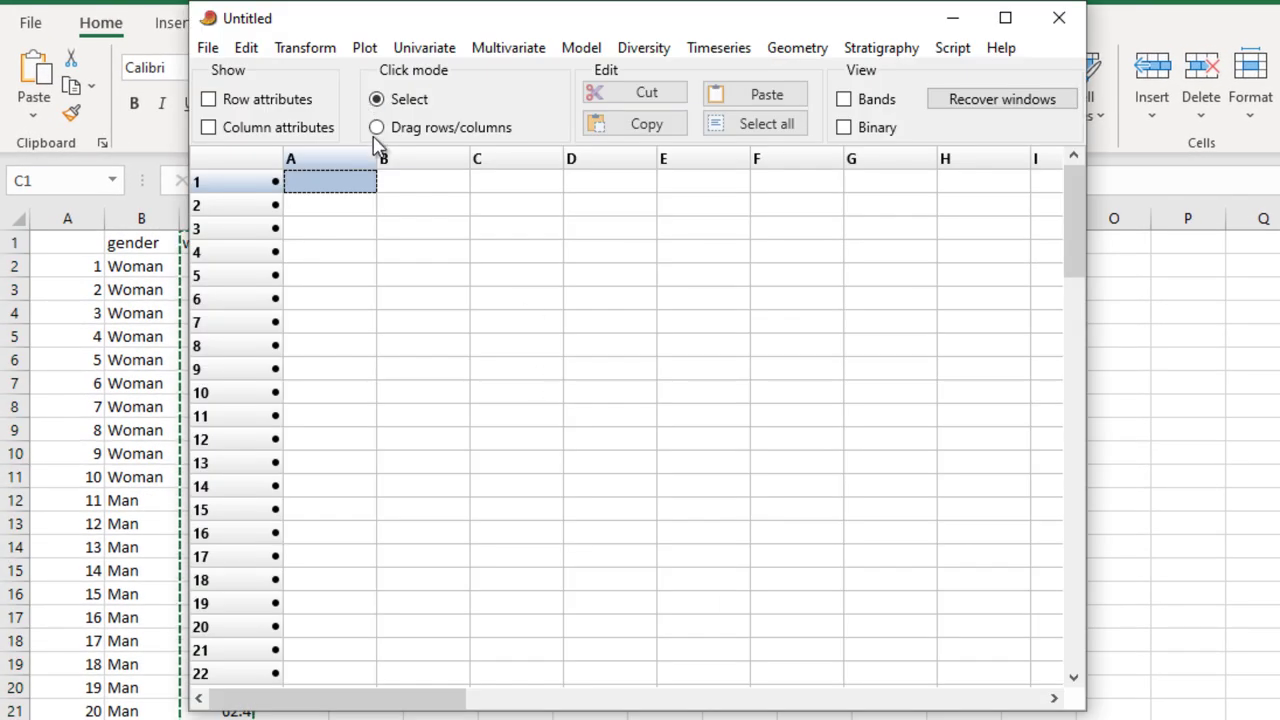
Paste the copied weight data into row 1 of column A with row and column attributes shown, then hide both attribute sets
click(211, 99)
click(214, 127)
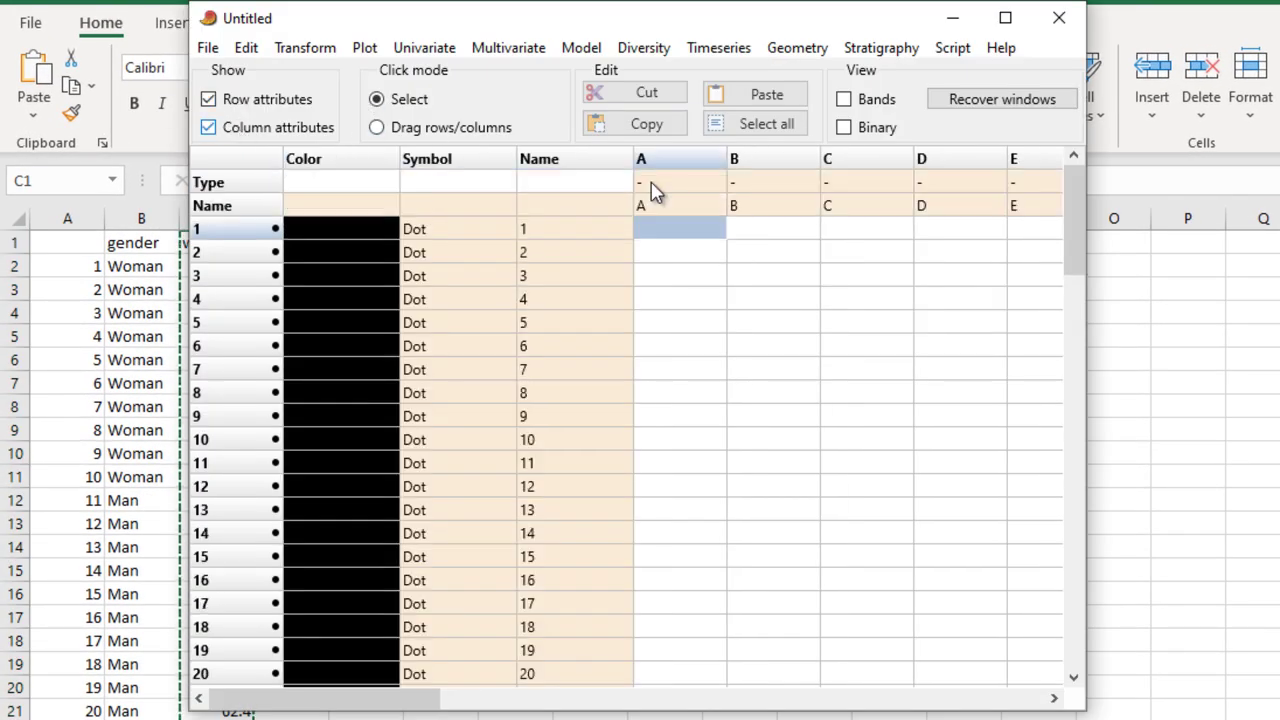
click(770, 97)
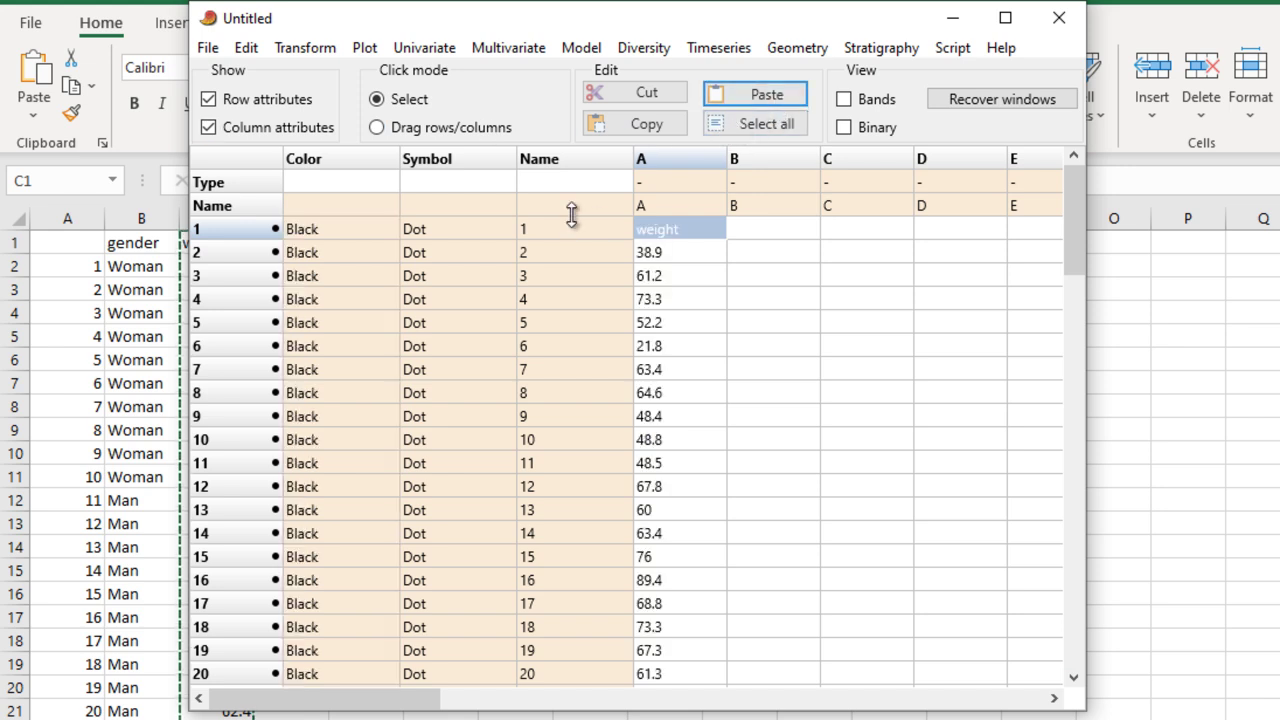
click(232, 100)
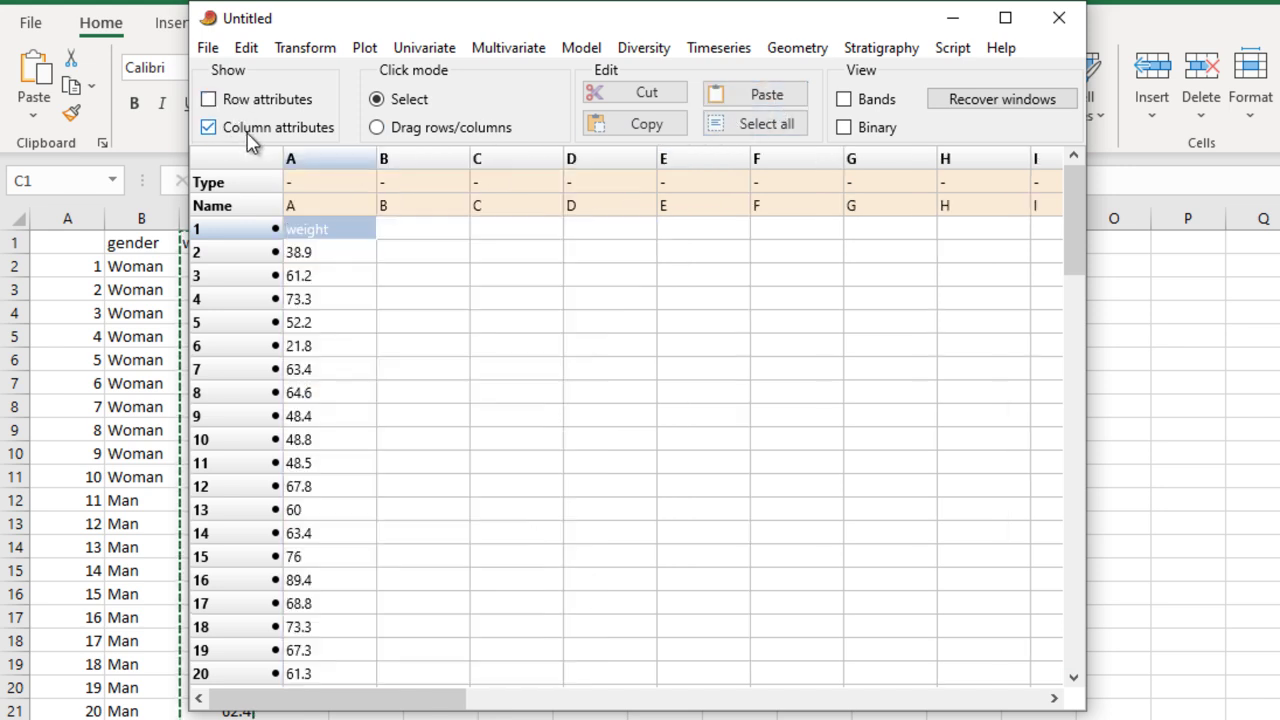
click(250, 130)
Try to run the normality tests on column A
click(325, 160)
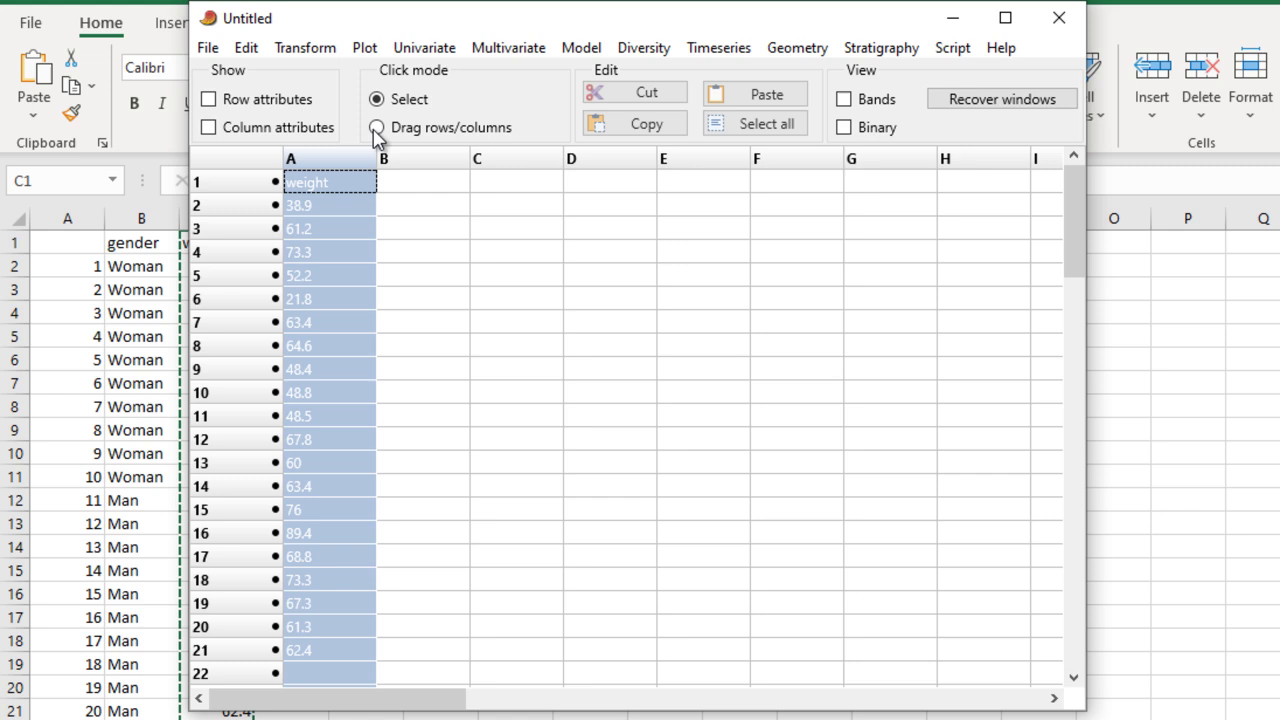
click(444, 55)
click(508, 230)
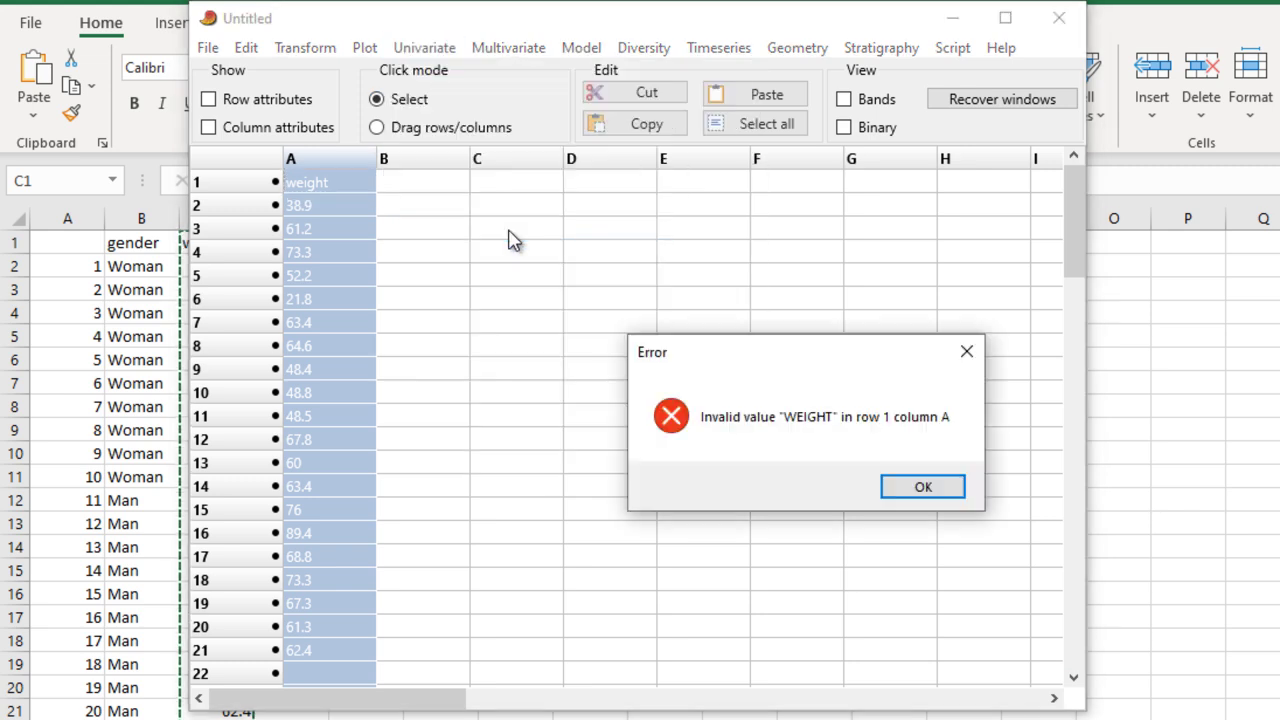
click(922, 488)
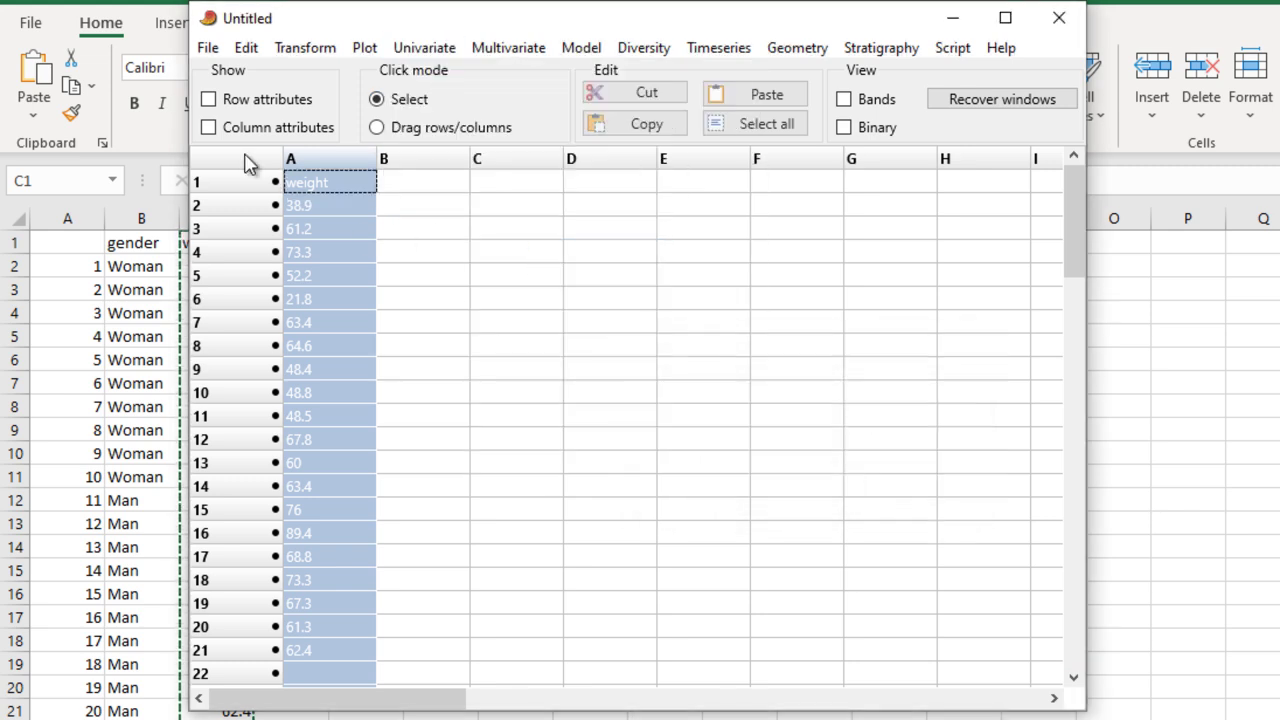
Start a new empty spreadsheet, discarding the pasted data without saving
click(208, 99)
click(208, 127)
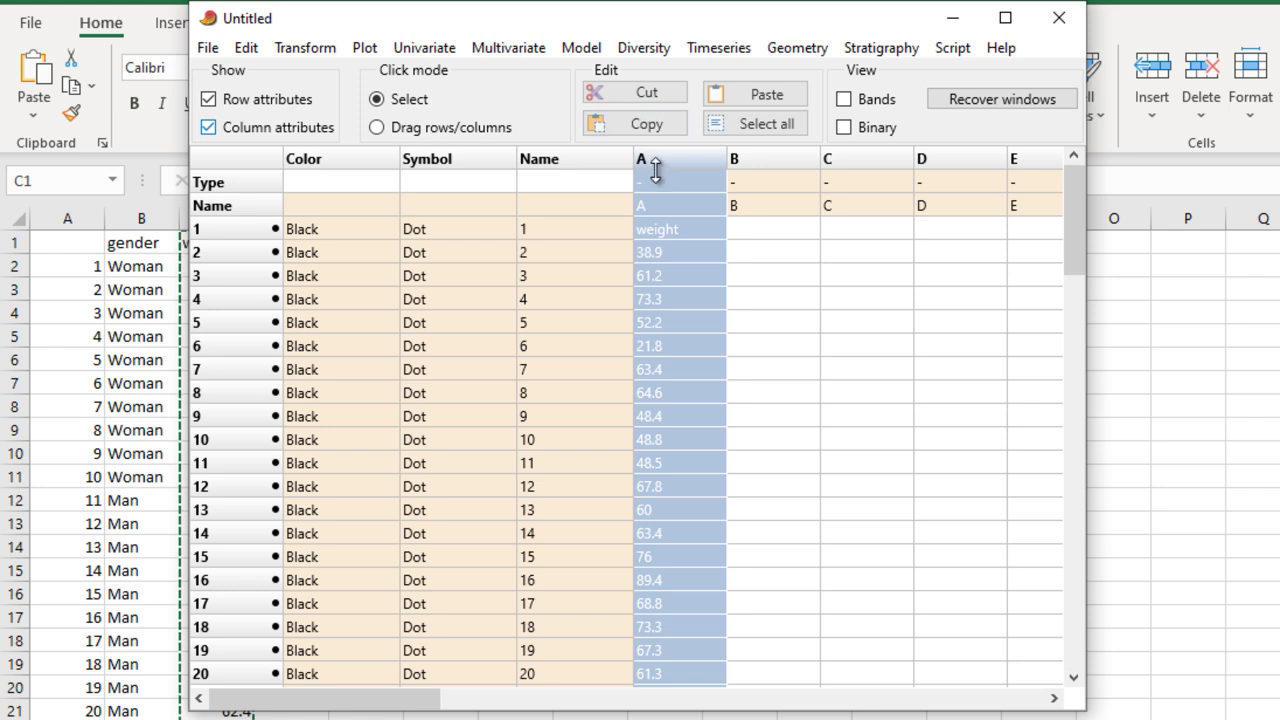
click(208, 48)
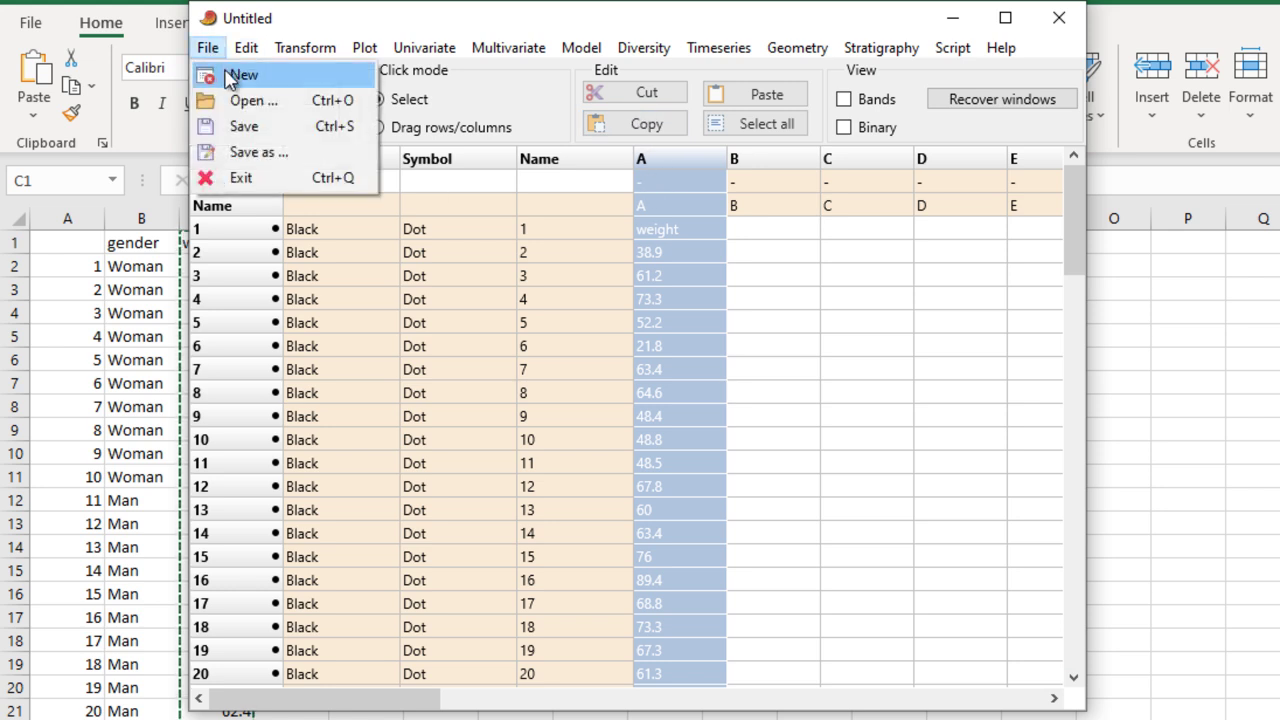
click(225, 75)
click(856, 487)
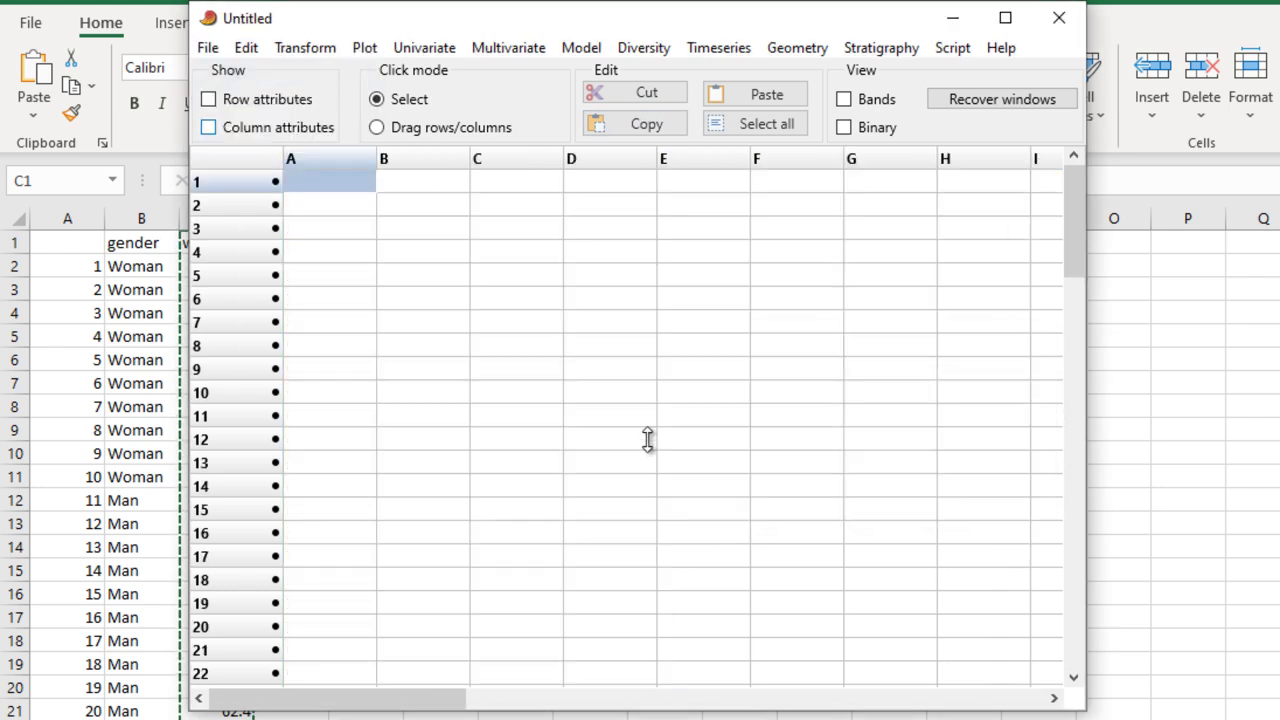
Show row and column attributes, paste the weight data starting at column A's Name cell, and hide the attributes again
click(245, 102)
click(238, 128)
click(686, 214)
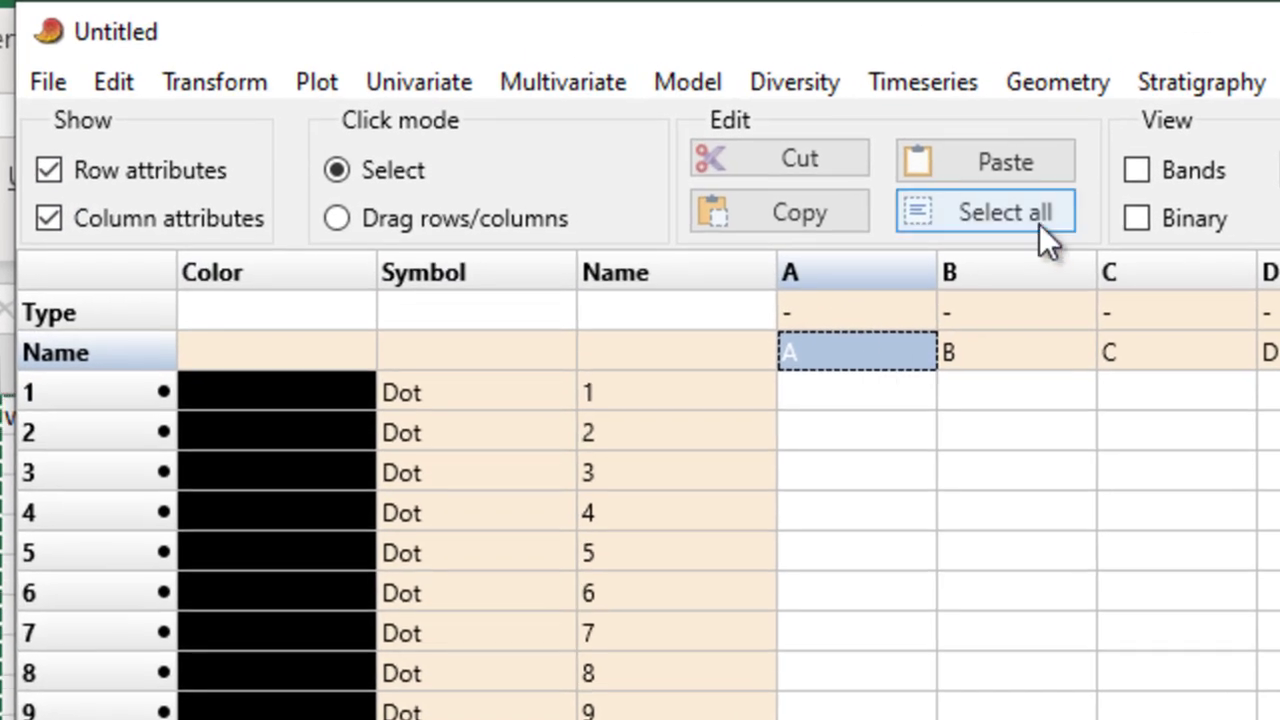
click(1008, 163)
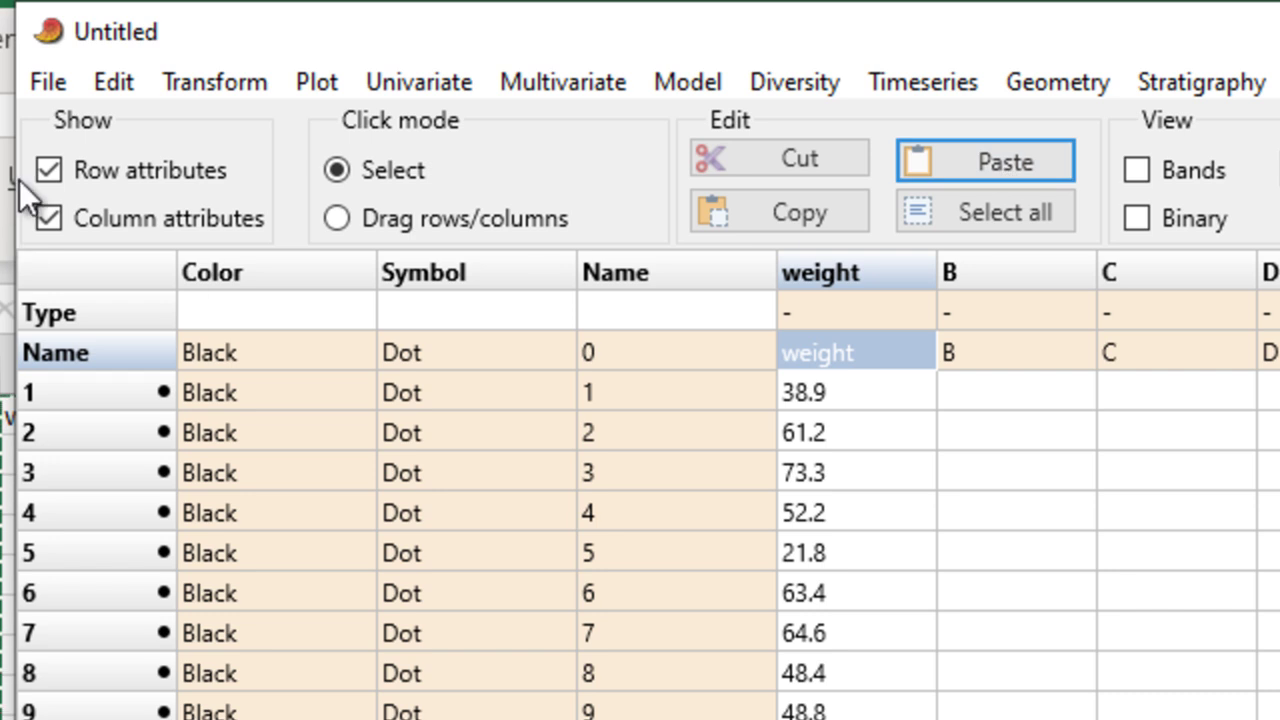
click(50, 168)
click(50, 216)
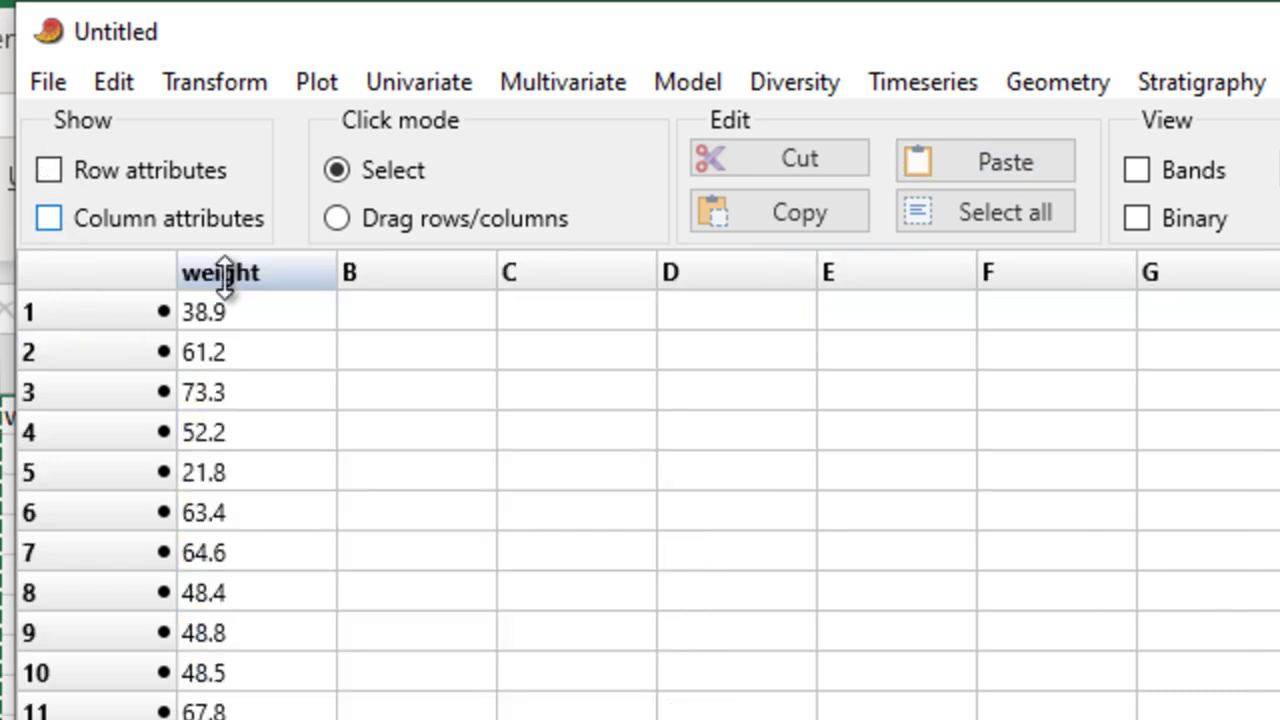
Run the normality tests on the weight column, review the results beside the data, and close them
click(253, 296)
click(253, 276)
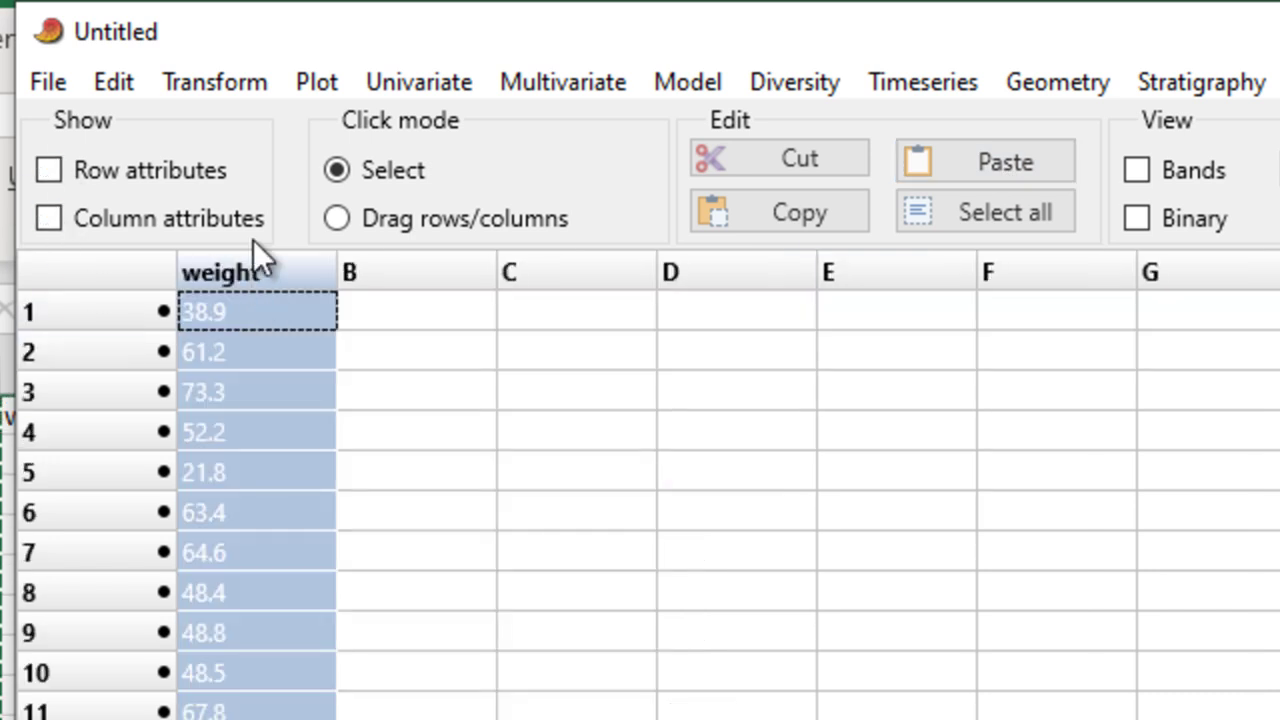
click(417, 83)
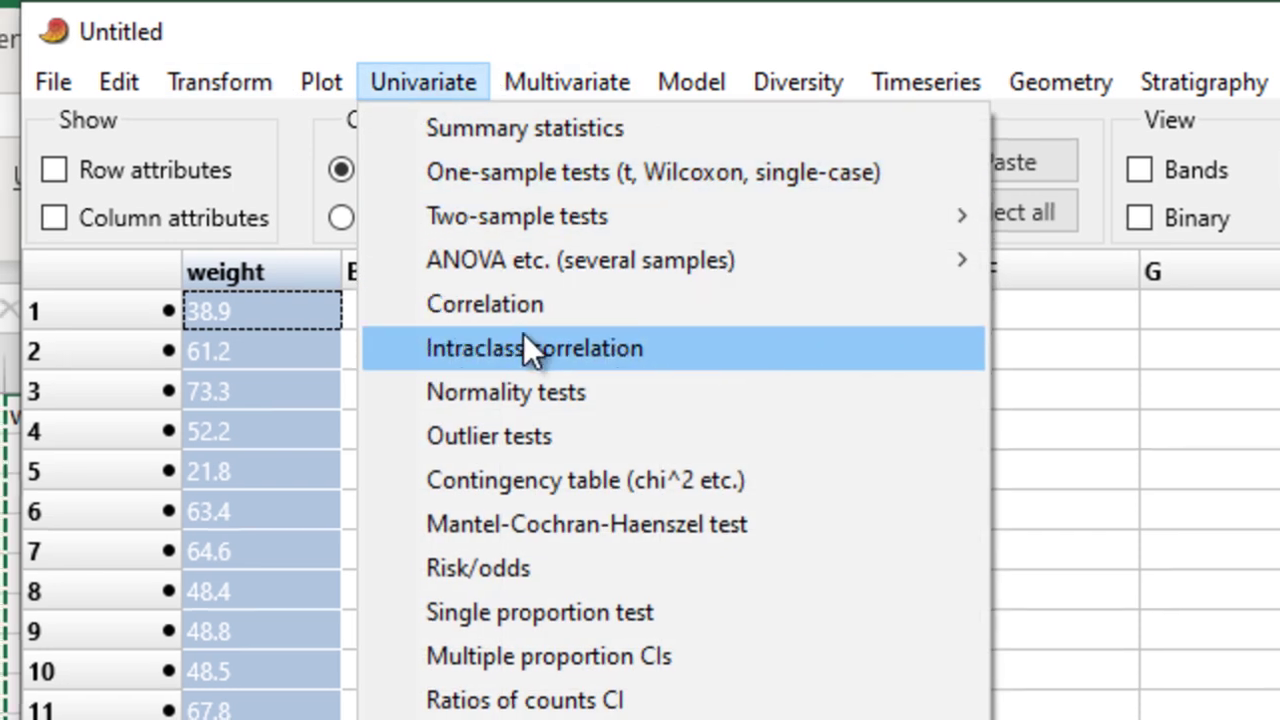
click(495, 392)
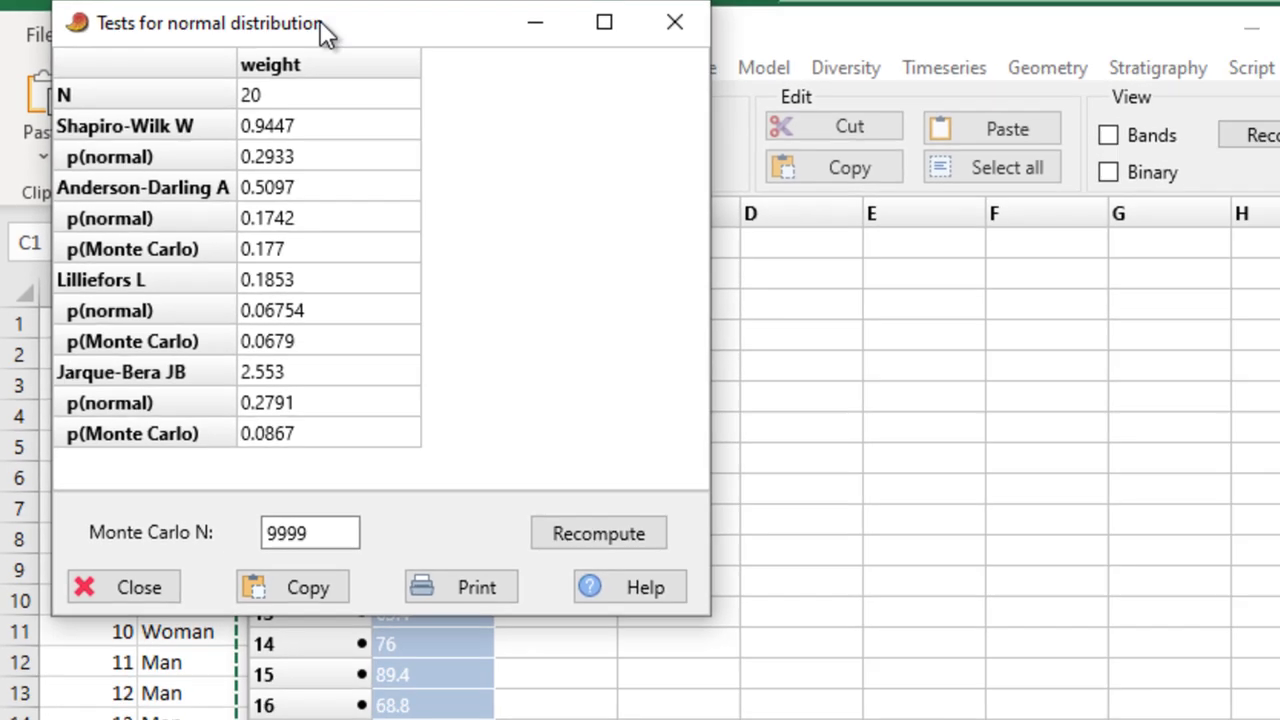
drag(358, 20, 603, 170)
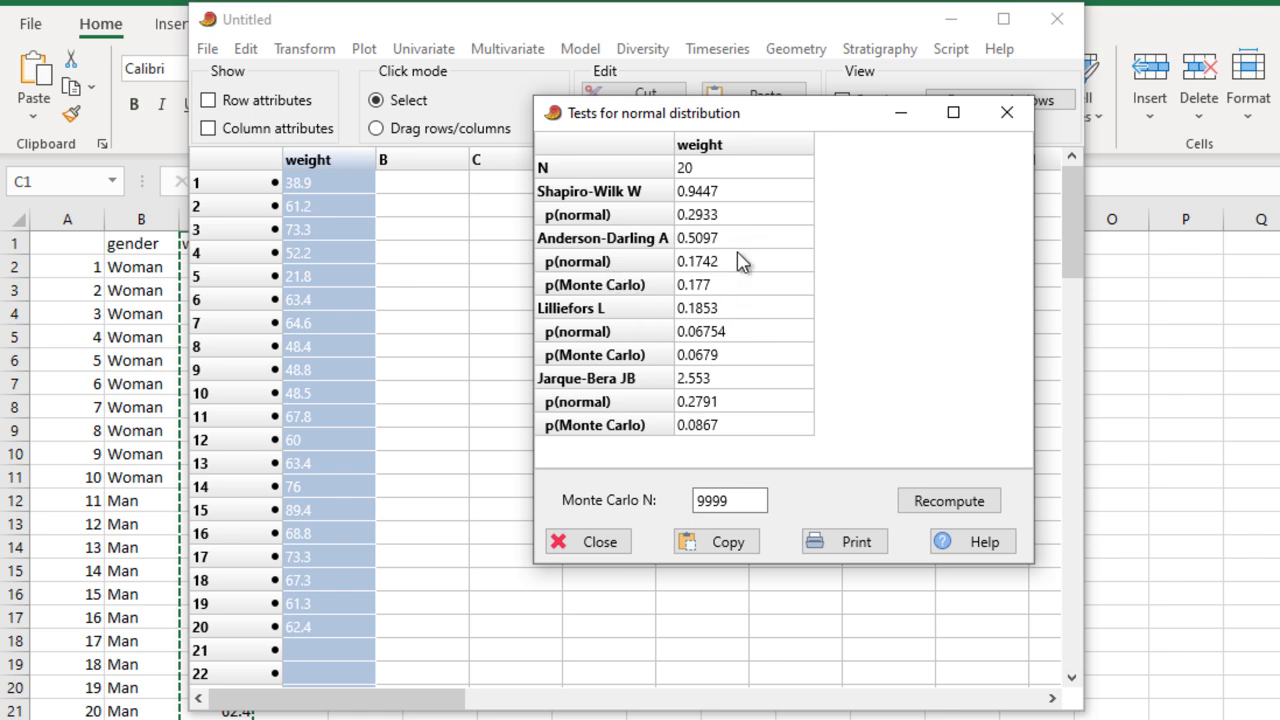
click(1009, 116)
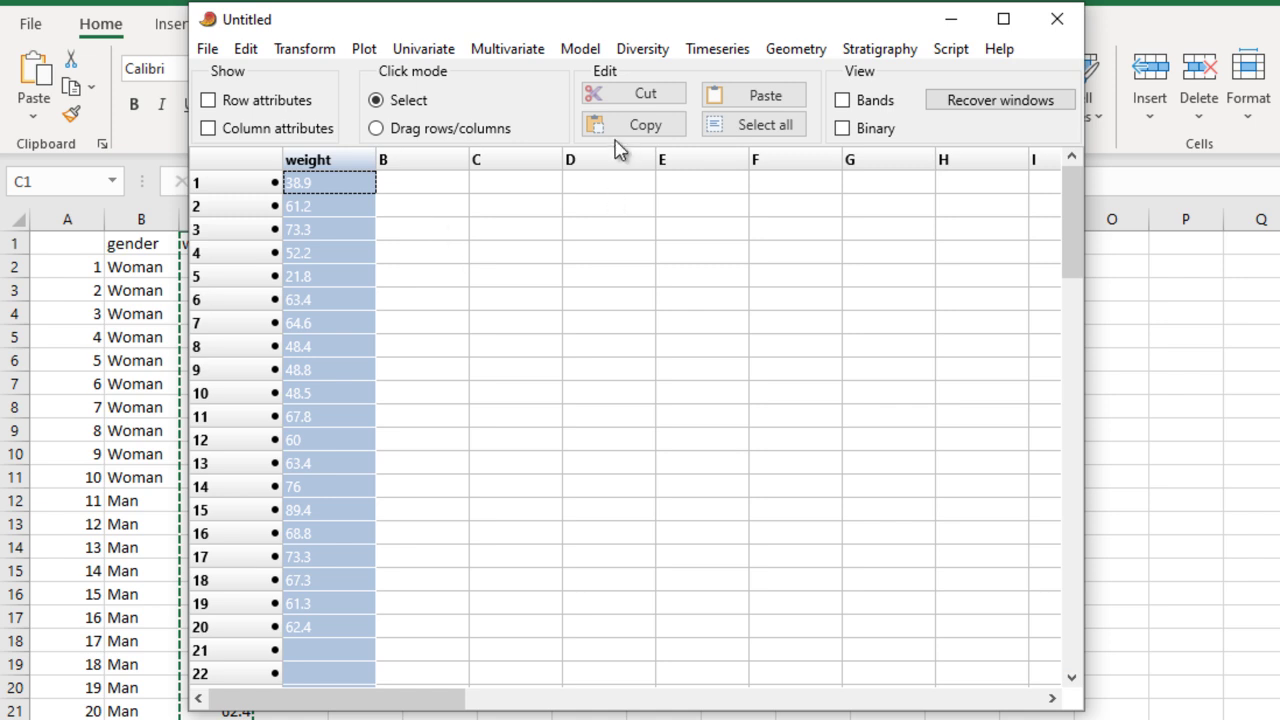
Start a new empty spreadsheet without saving the weight data and return to the Excel workbook
click(208, 49)
click(220, 75)
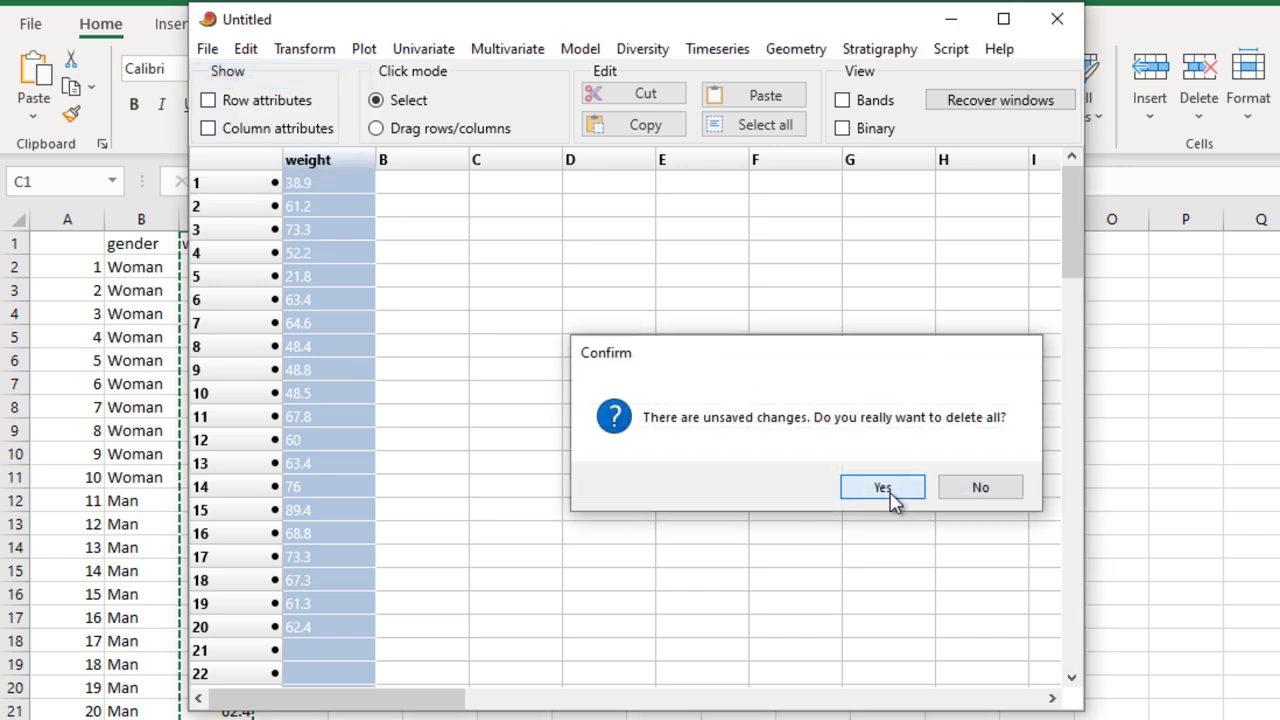
click(886, 488)
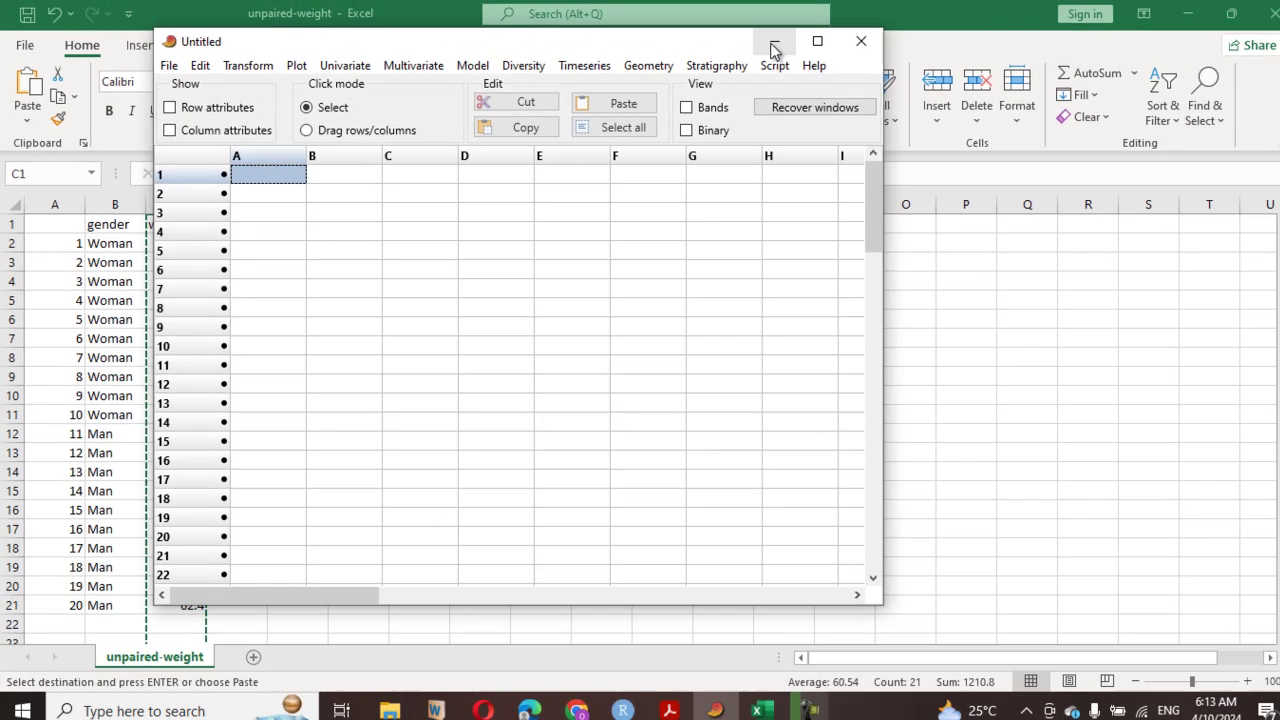
click(773, 48)
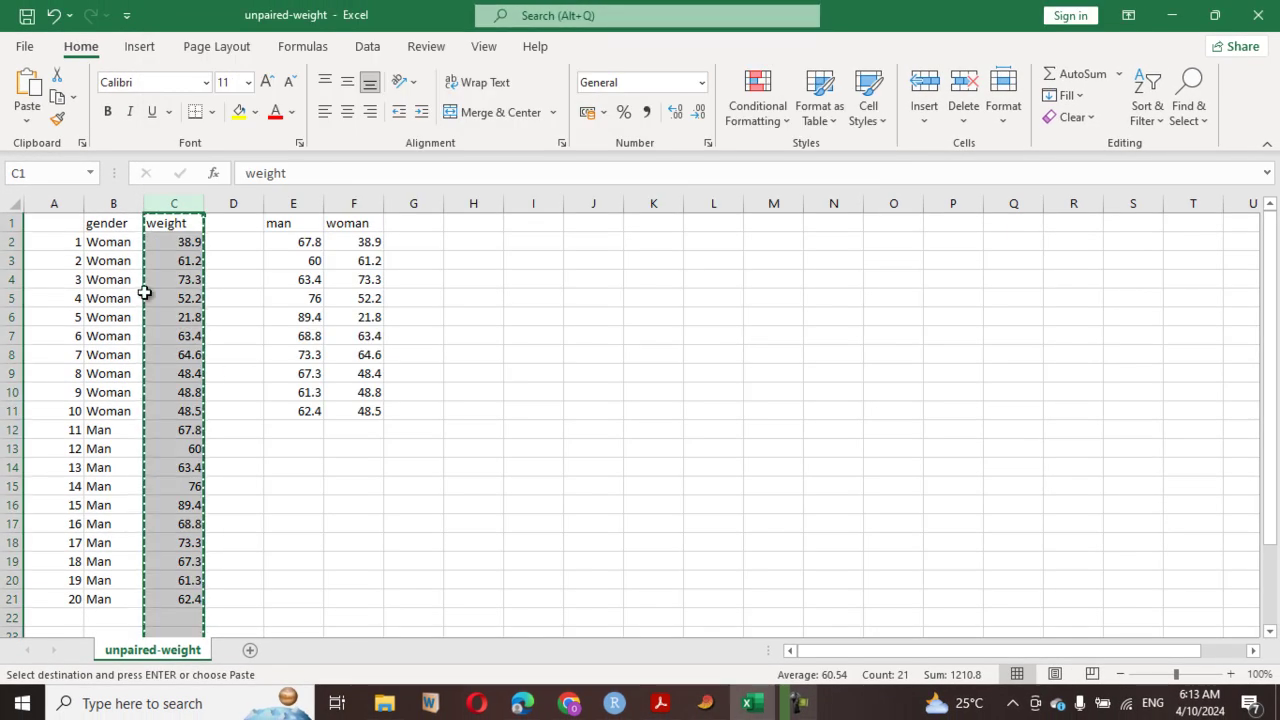
Compare the Woman entries in the gender and weight columns with the values in the separate woman column
click(72, 295)
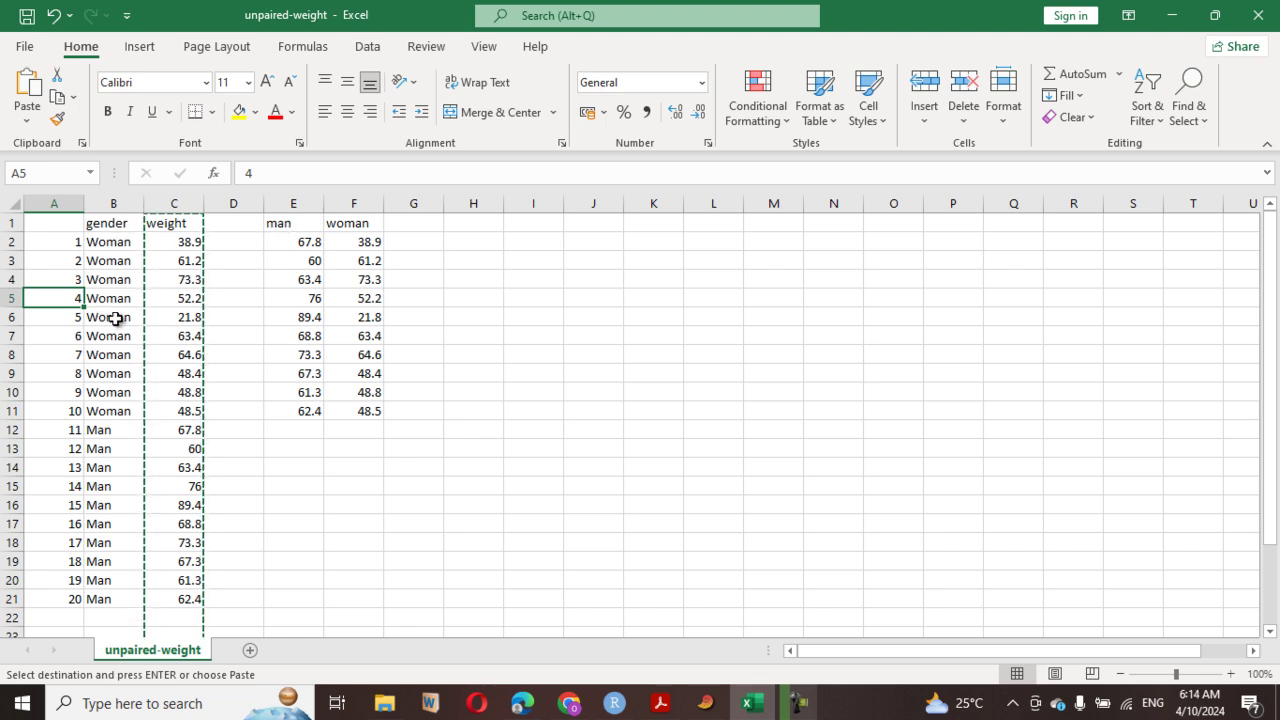
drag(110, 225, 100, 404)
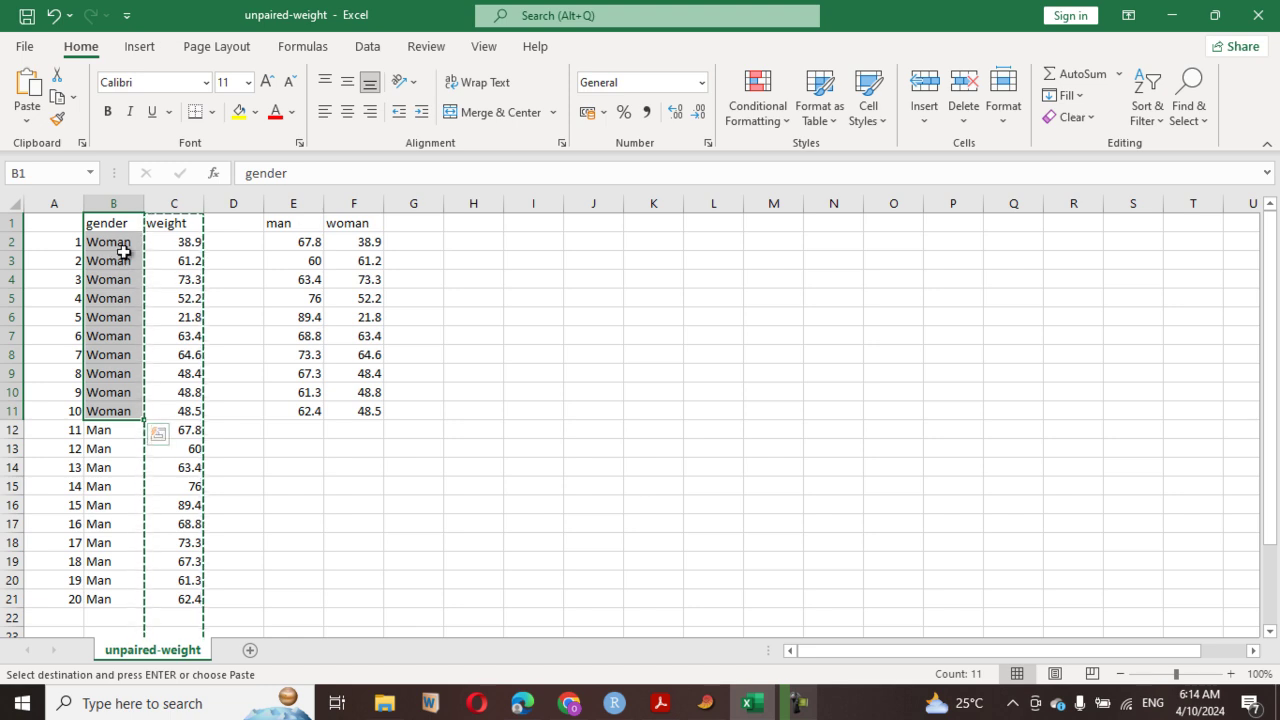
drag(180, 241, 177, 411)
click(355, 242)
drag(355, 242, 372, 432)
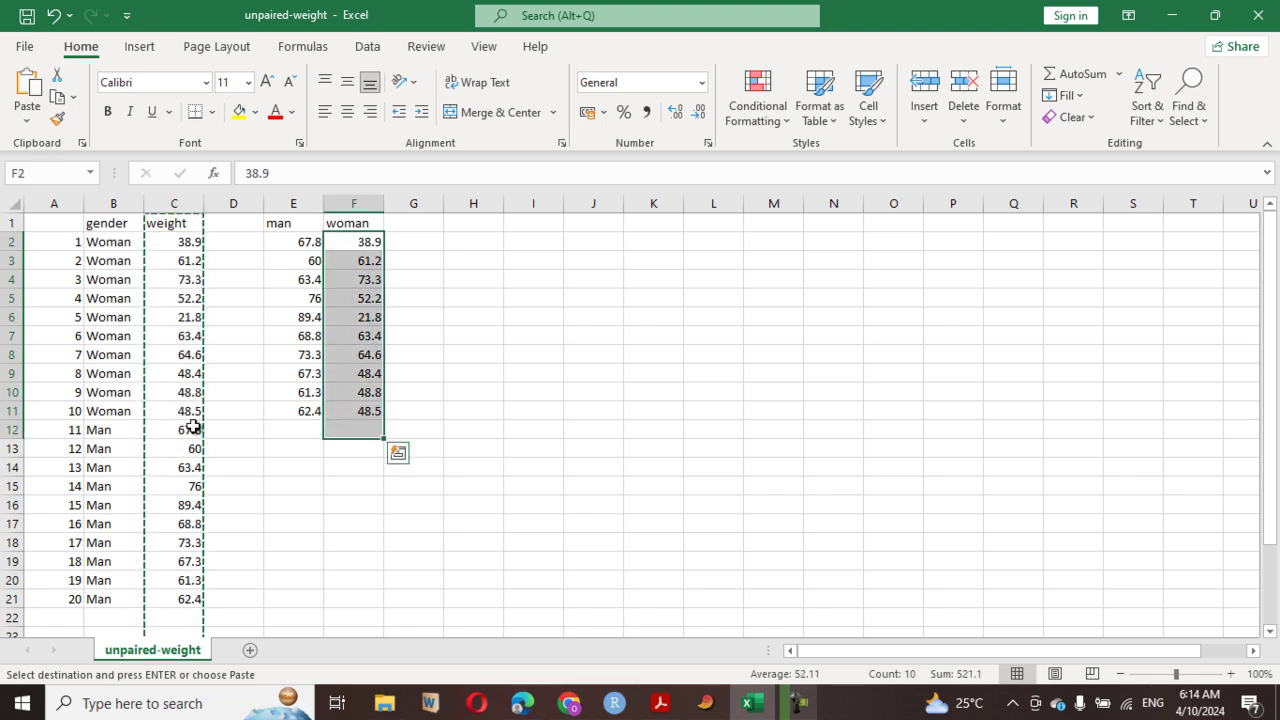
Copy the whole man and woman columns, E and F, and switch to PAST
click(296, 299)
drag(293, 203, 368, 214)
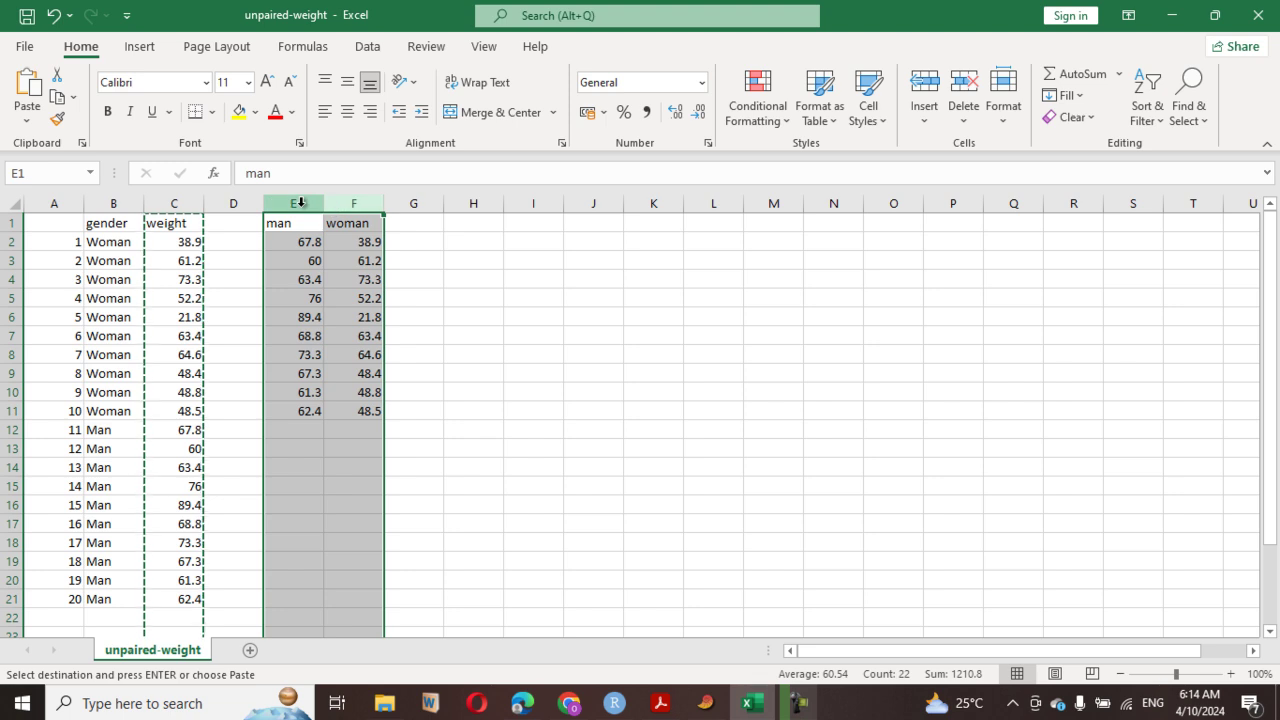
key(ctrl+c)
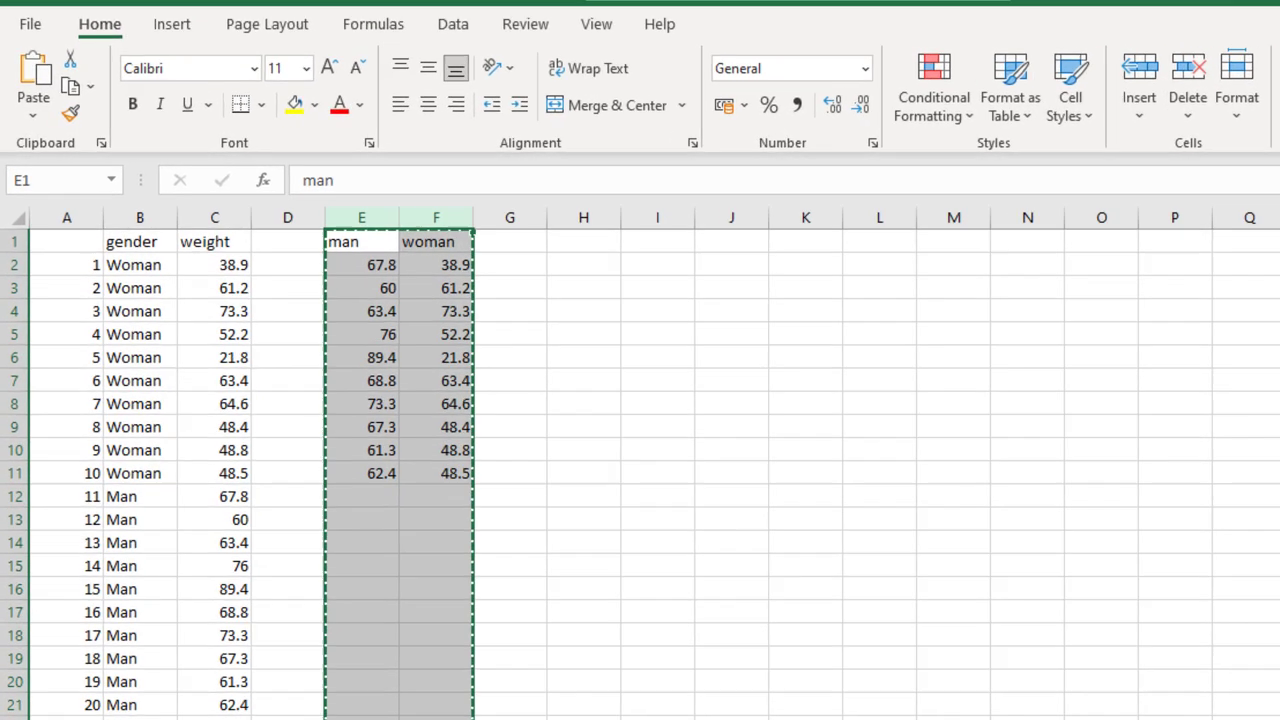
key(alt+Tab)
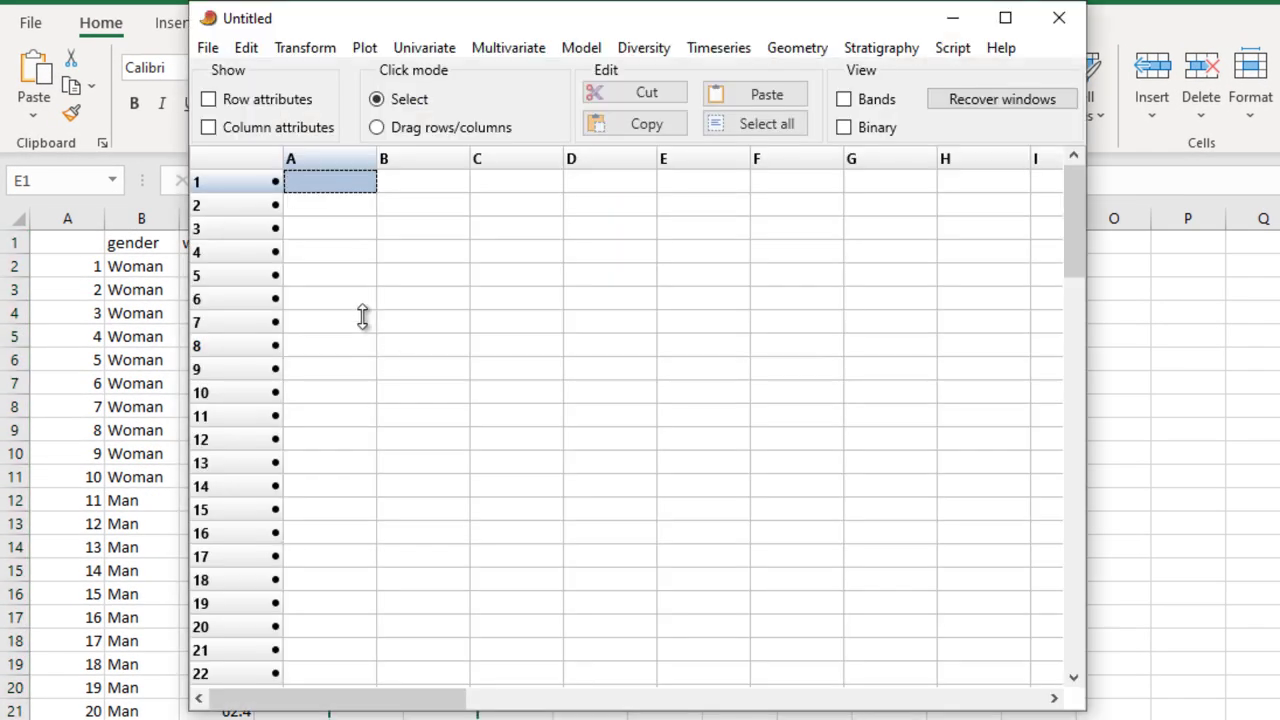
Show row and column attributes, paste the man and woman data starting at column A's Name cell, and hide the attributes
click(229, 100)
click(220, 129)
click(674, 206)
click(792, 96)
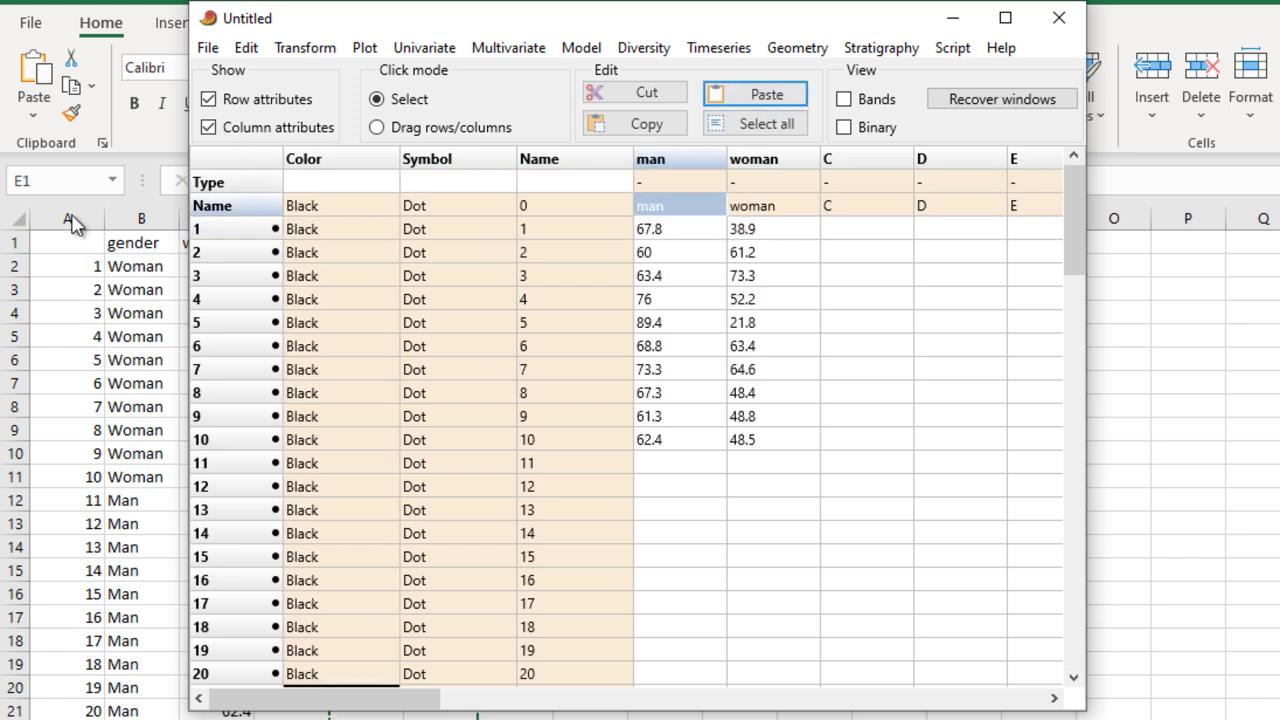
click(242, 102)
click(247, 130)
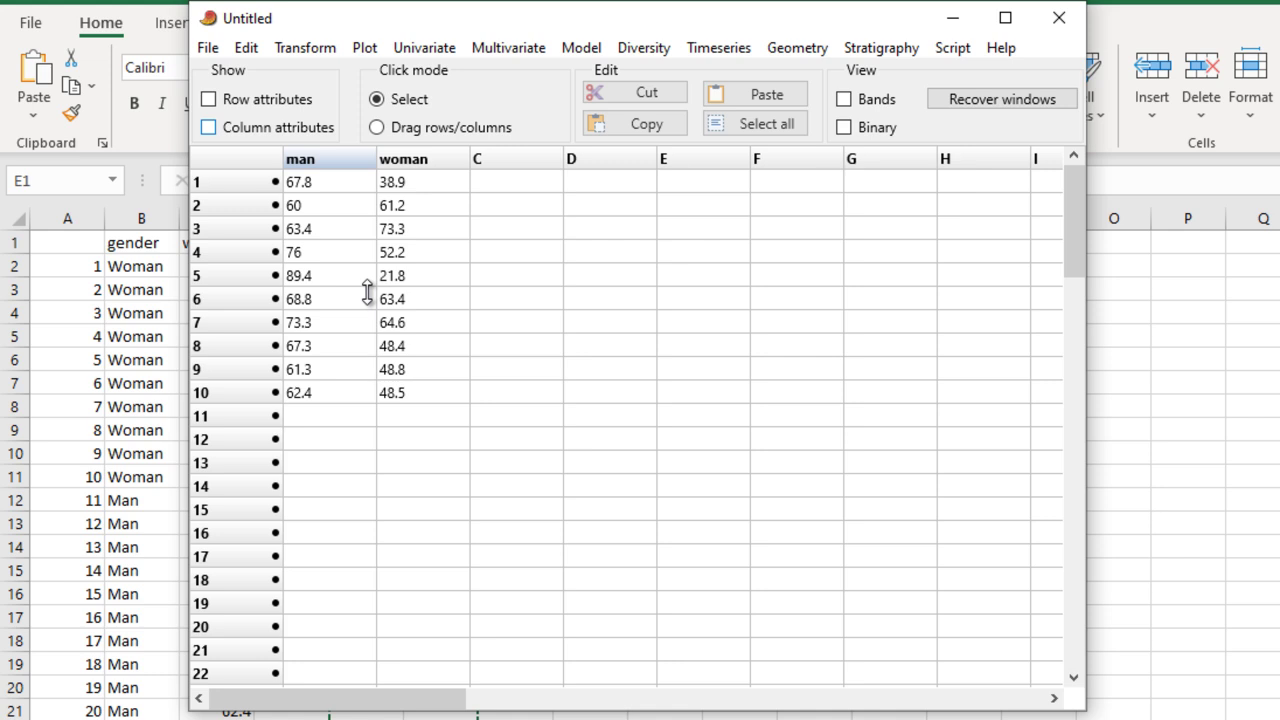
Compute univariate summary statistics for the man and woman columns together
click(333, 159)
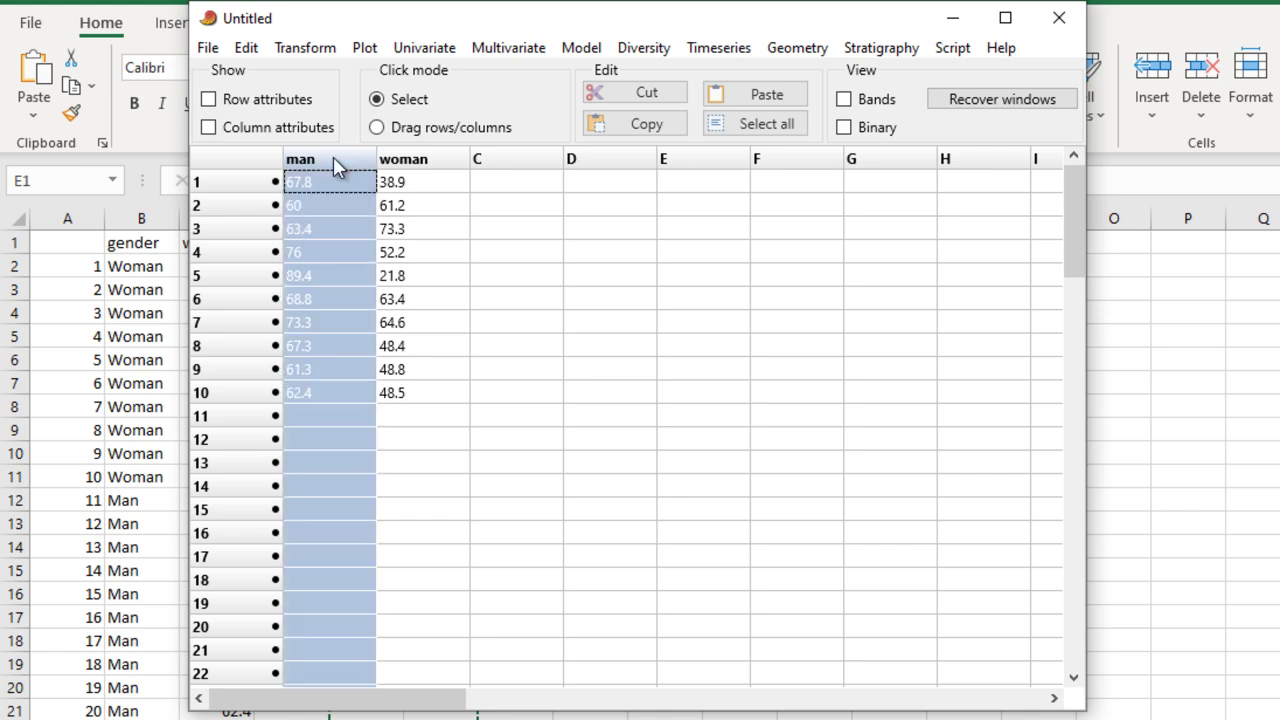
shift+click(429, 158)
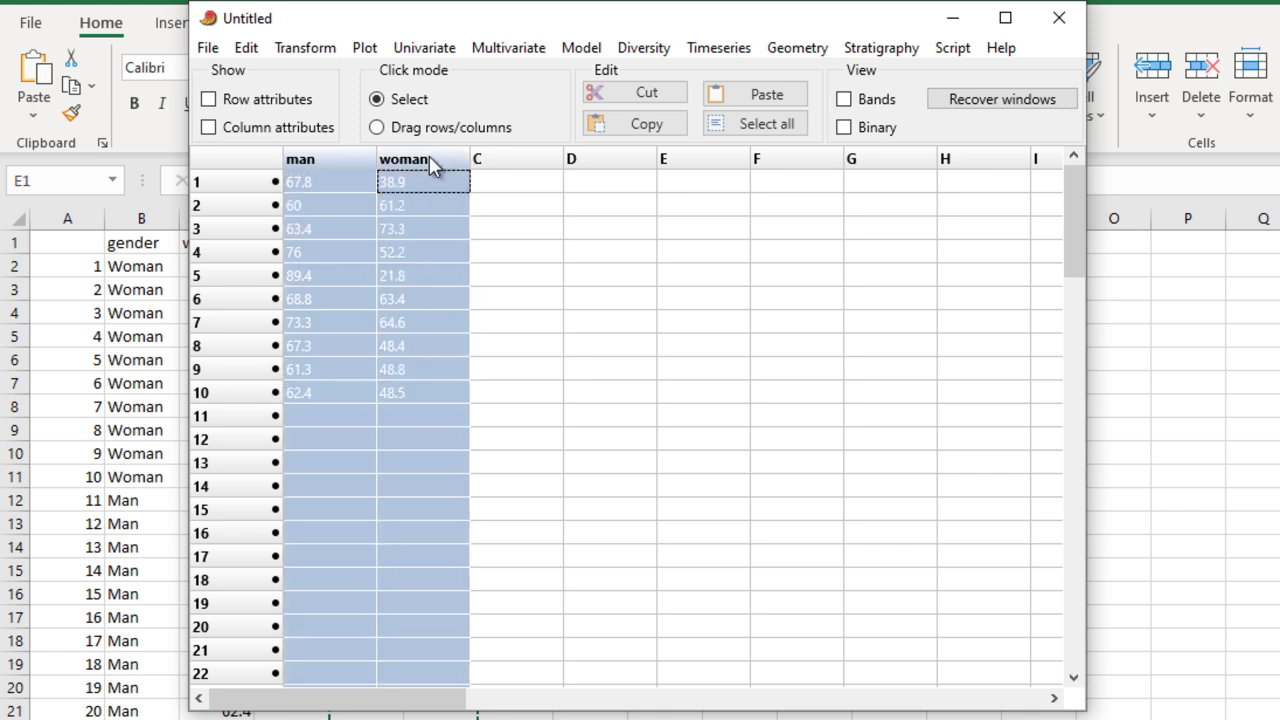
click(426, 52)
click(55, 3)
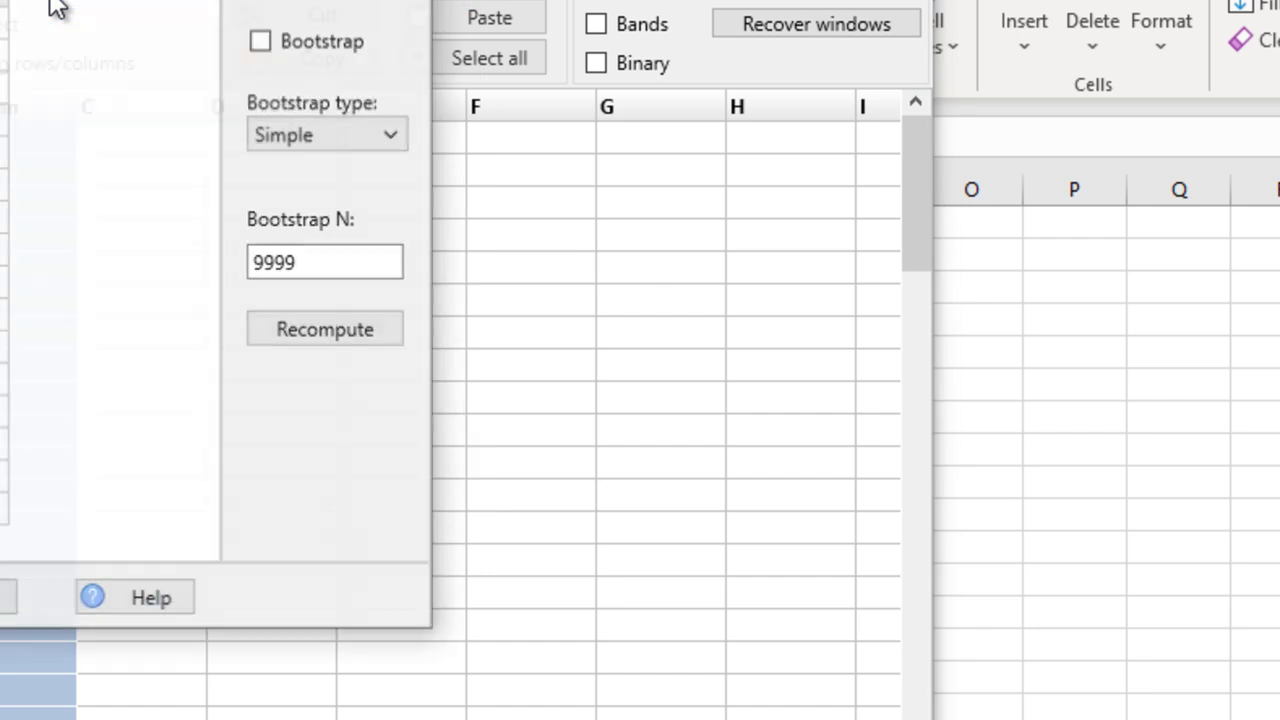
Close the univariate statistics results and open the two-sample F and t tests from entered parameters
drag(48, 3, 689, 38)
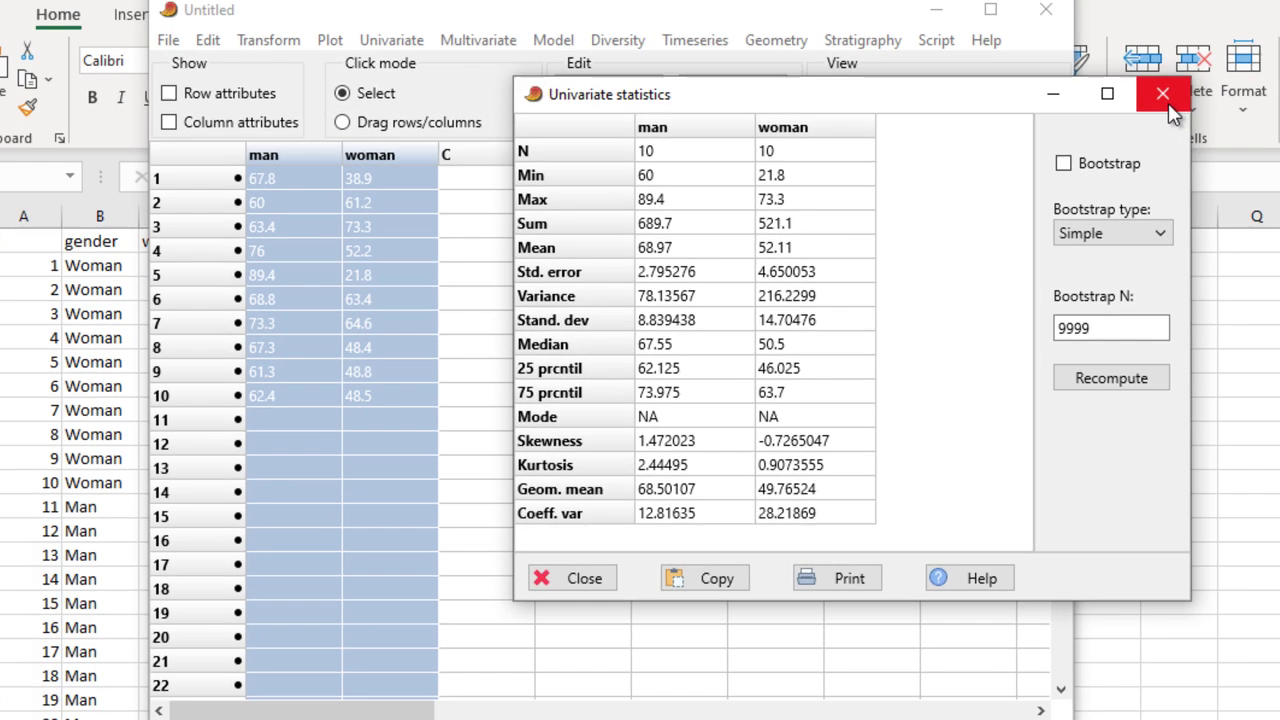
click(1052, 25)
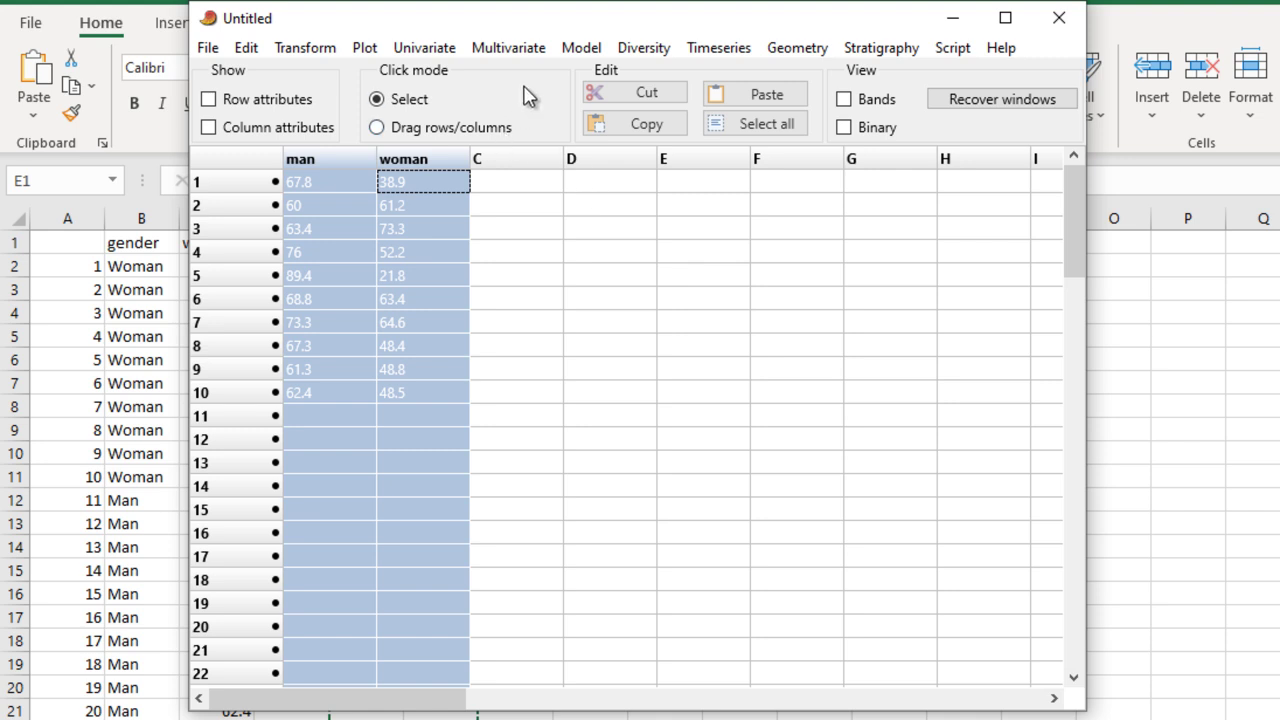
click(426, 47)
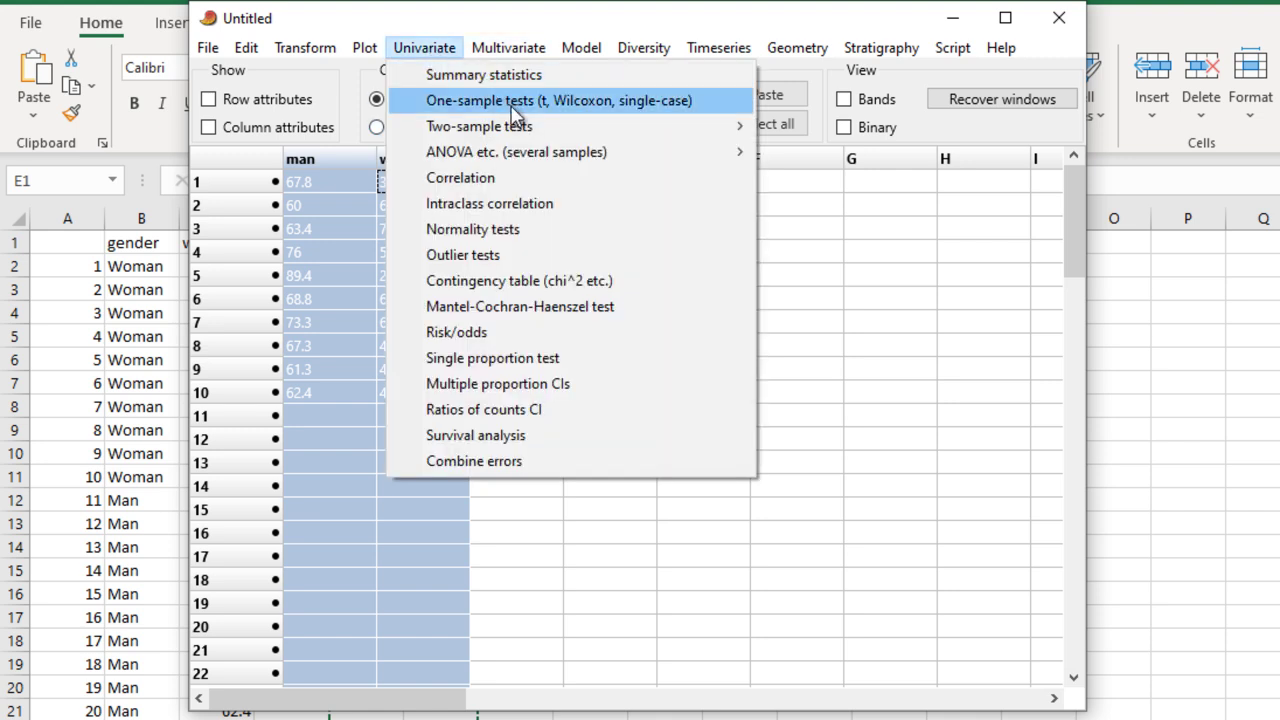
mouse_move(520, 128)
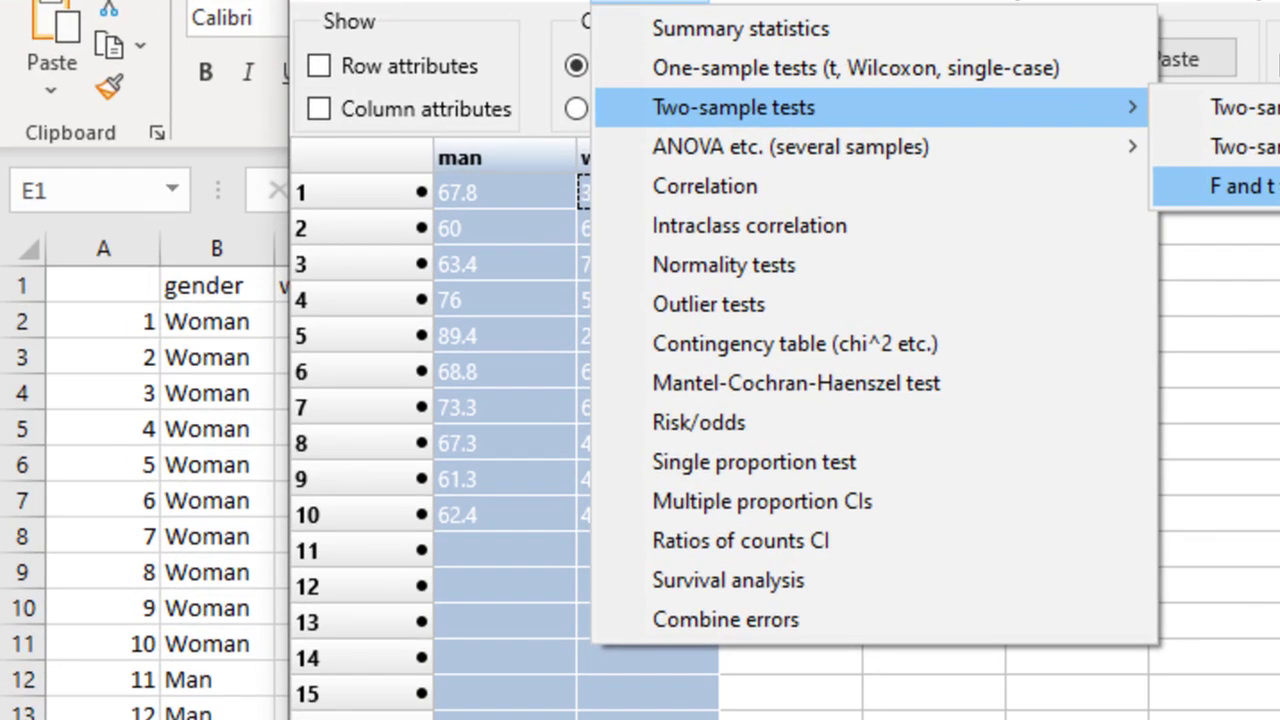
click(1245, 186)
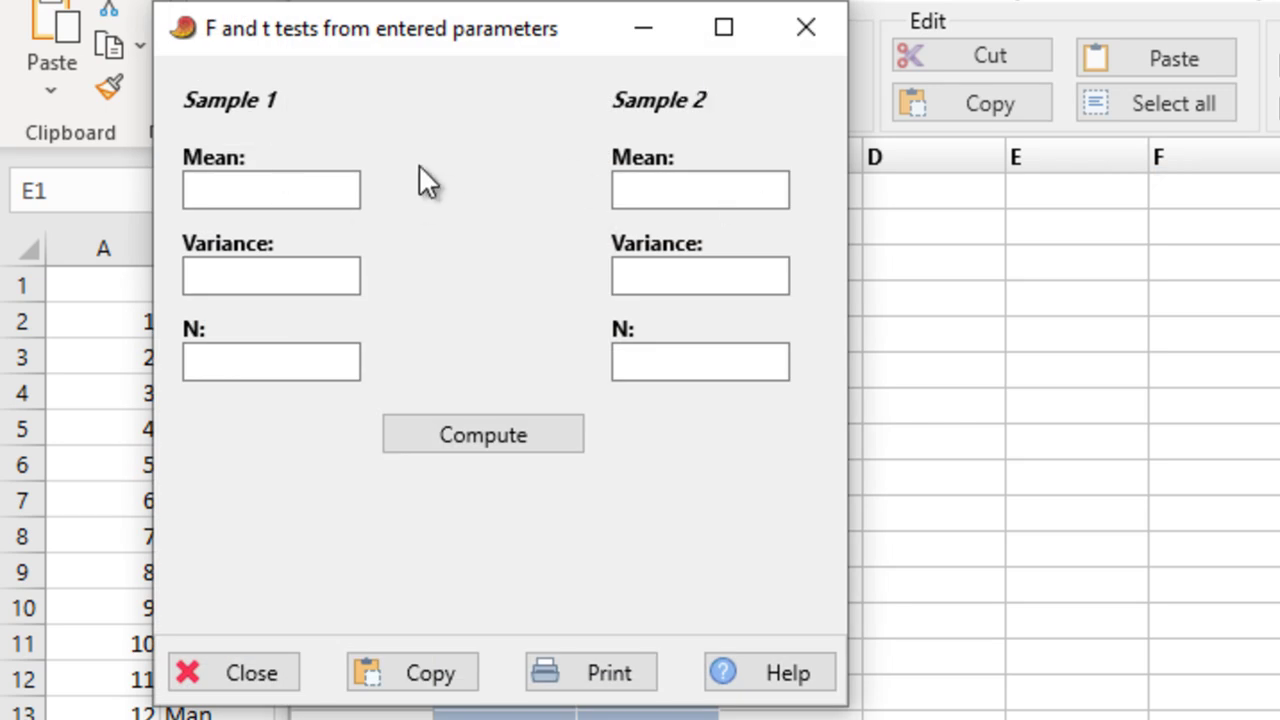
Enter the man sample's parameters as Sample 1: mean 68.97, variance 78.1 and N 10
click(265, 191)
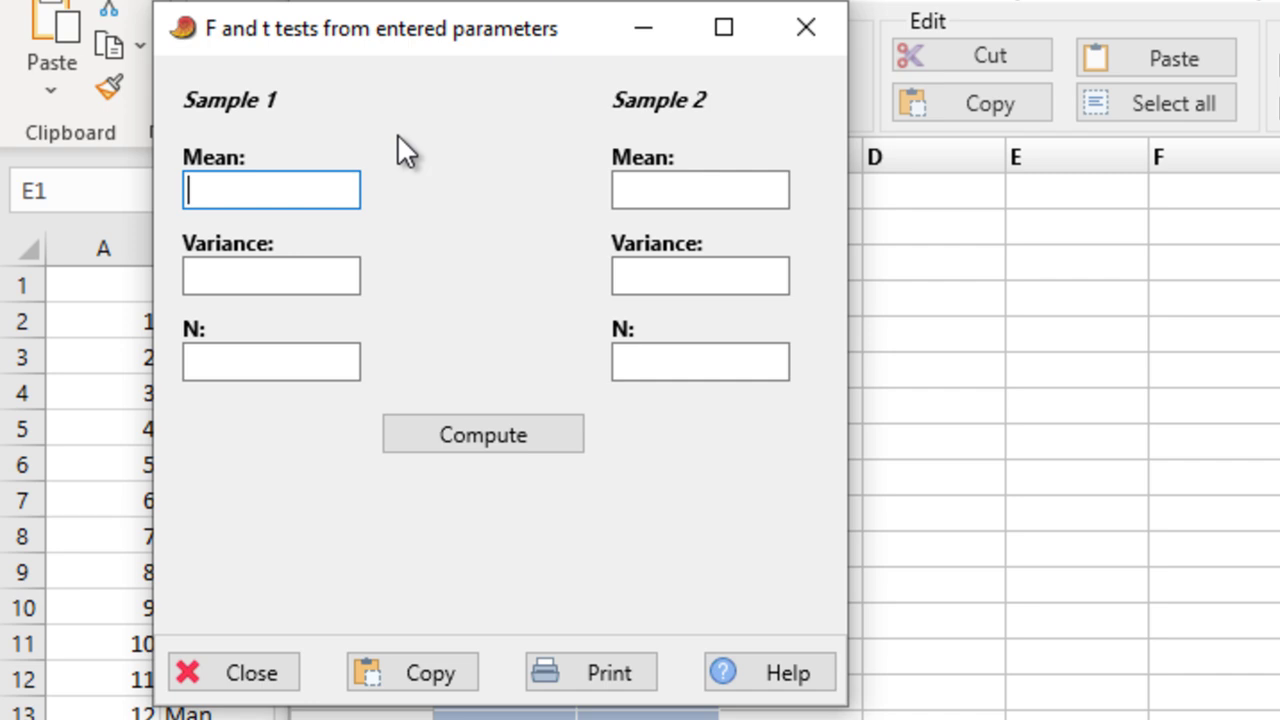
text(68.97)
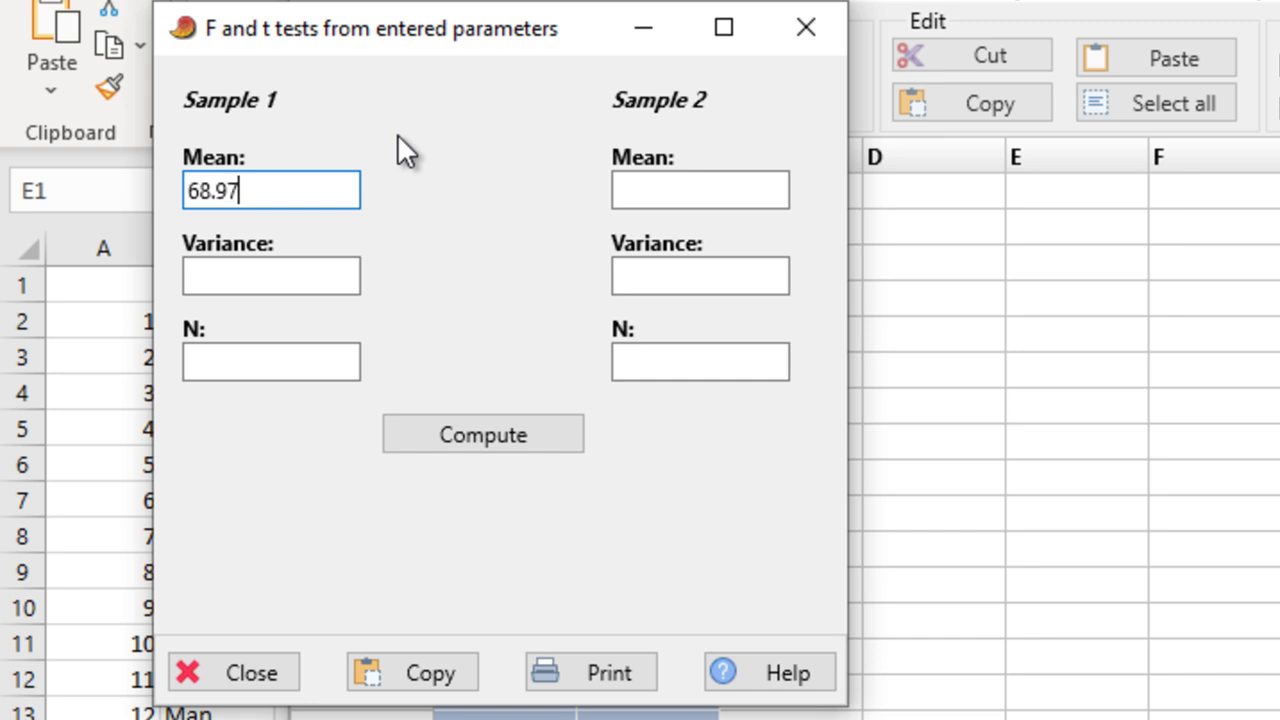
click(274, 268)
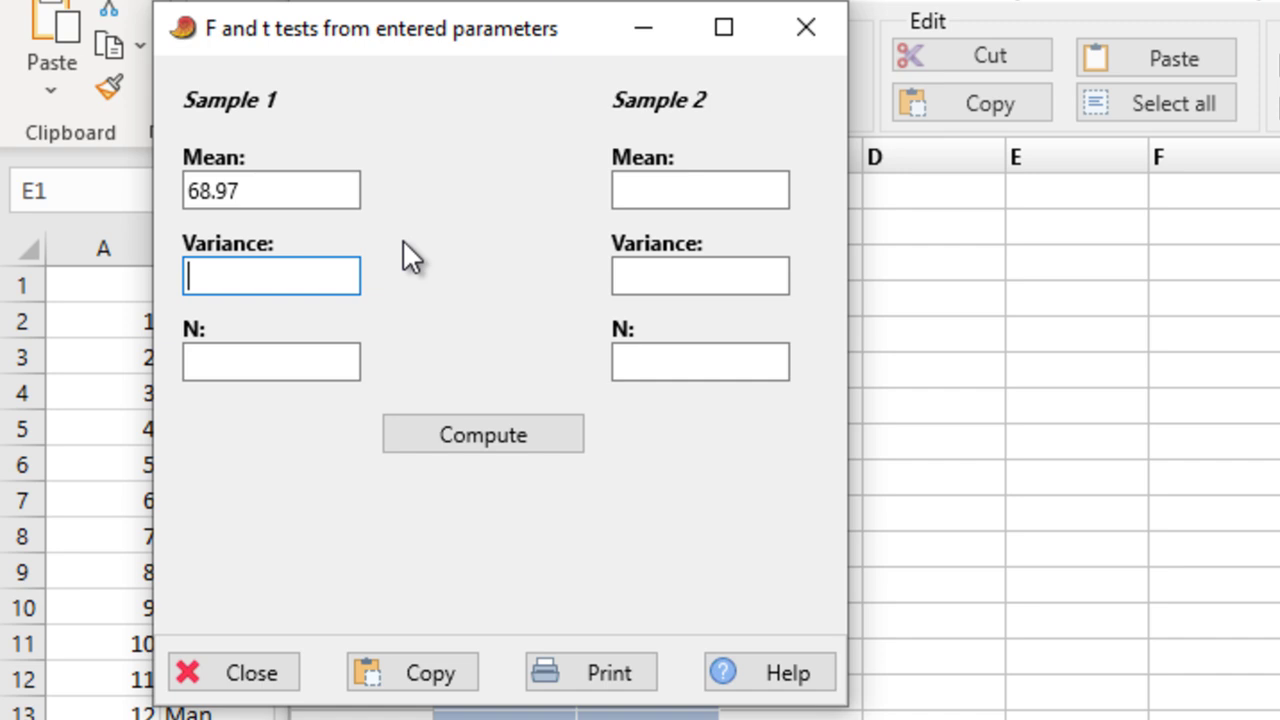
text(78.1)
key(Tab)
text(10)
Enter Sample 2's mean 52.11, variance 216.2 and N 10 for the woman sample, and compute the F and t tests
key(Tab)
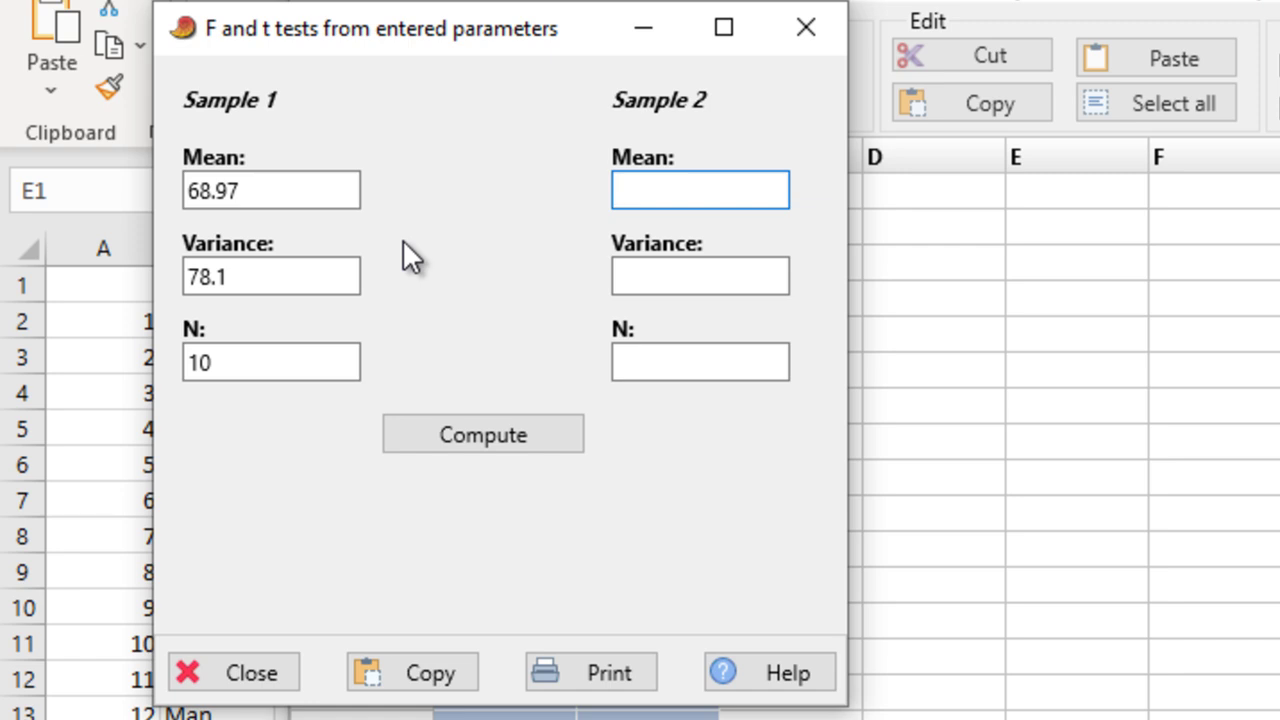
text(52.11)
key(Tab)
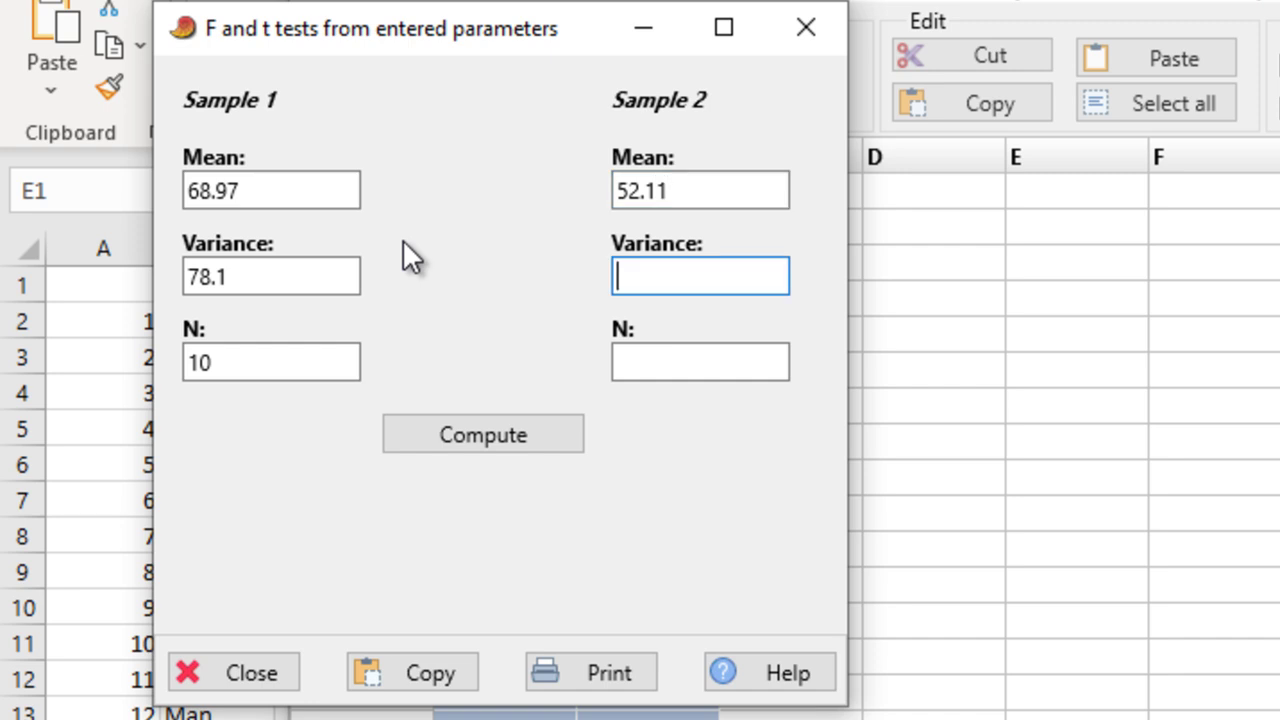
text(216.2)
key(Tab)
text(10)
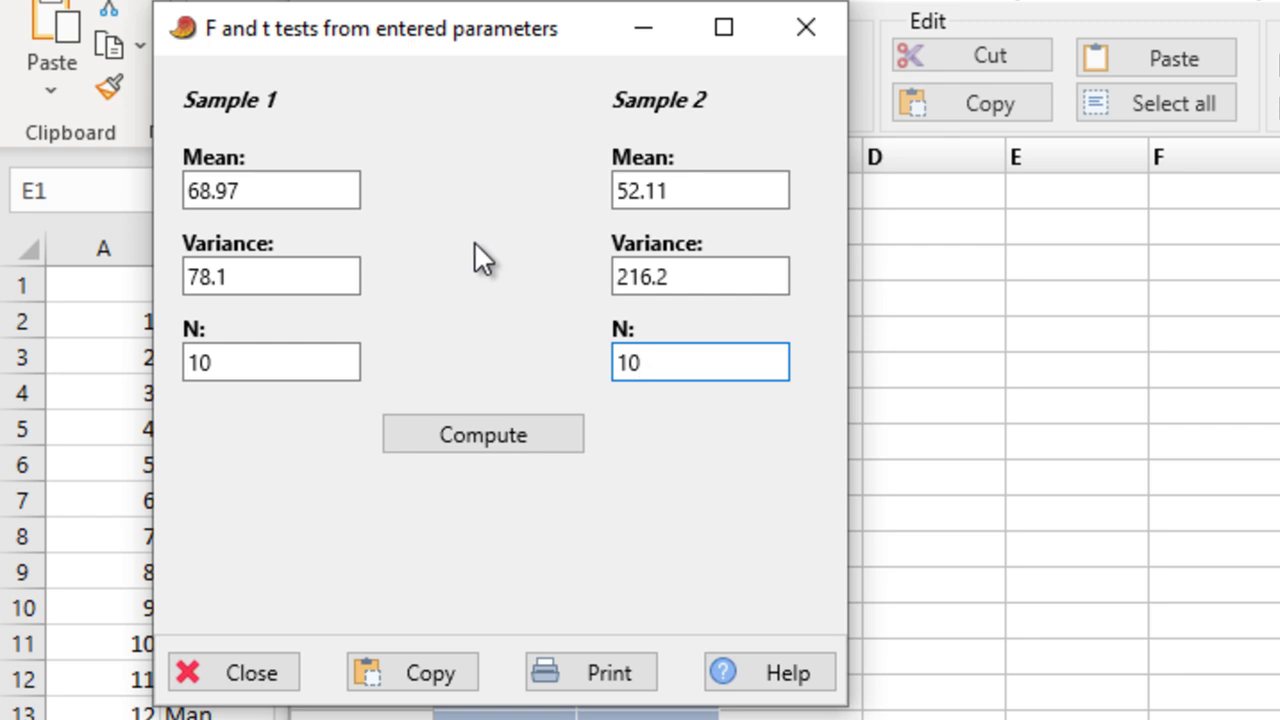
click(440, 437)
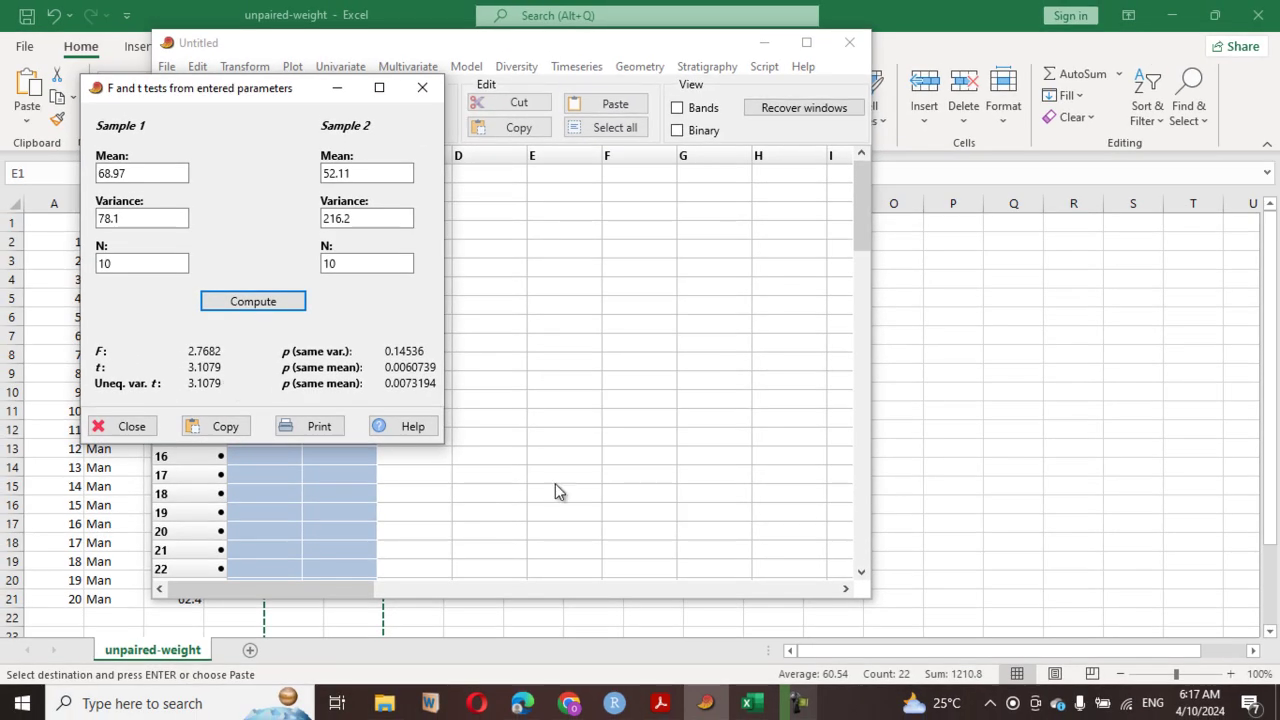
Compare the weight-by-gender t-test output in RStudio's console with the PAST test results, and return to PAST with RStudio minimised
click(614, 703)
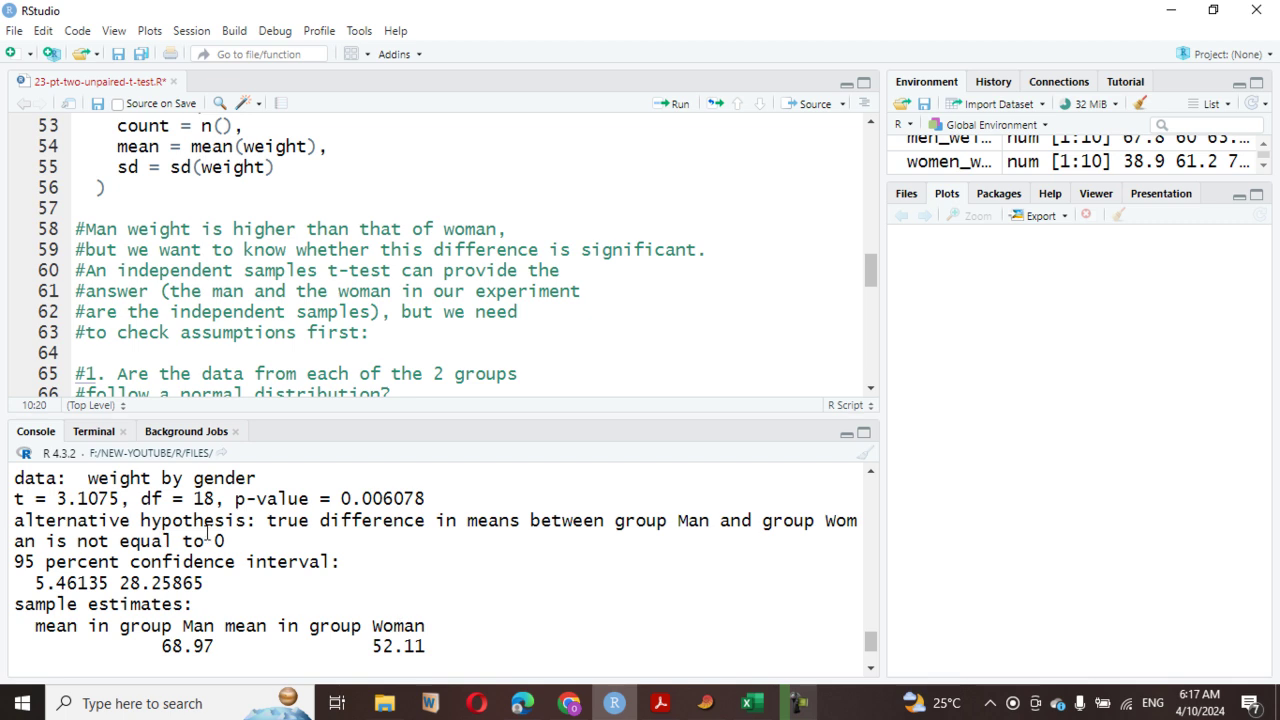
click(705, 703)
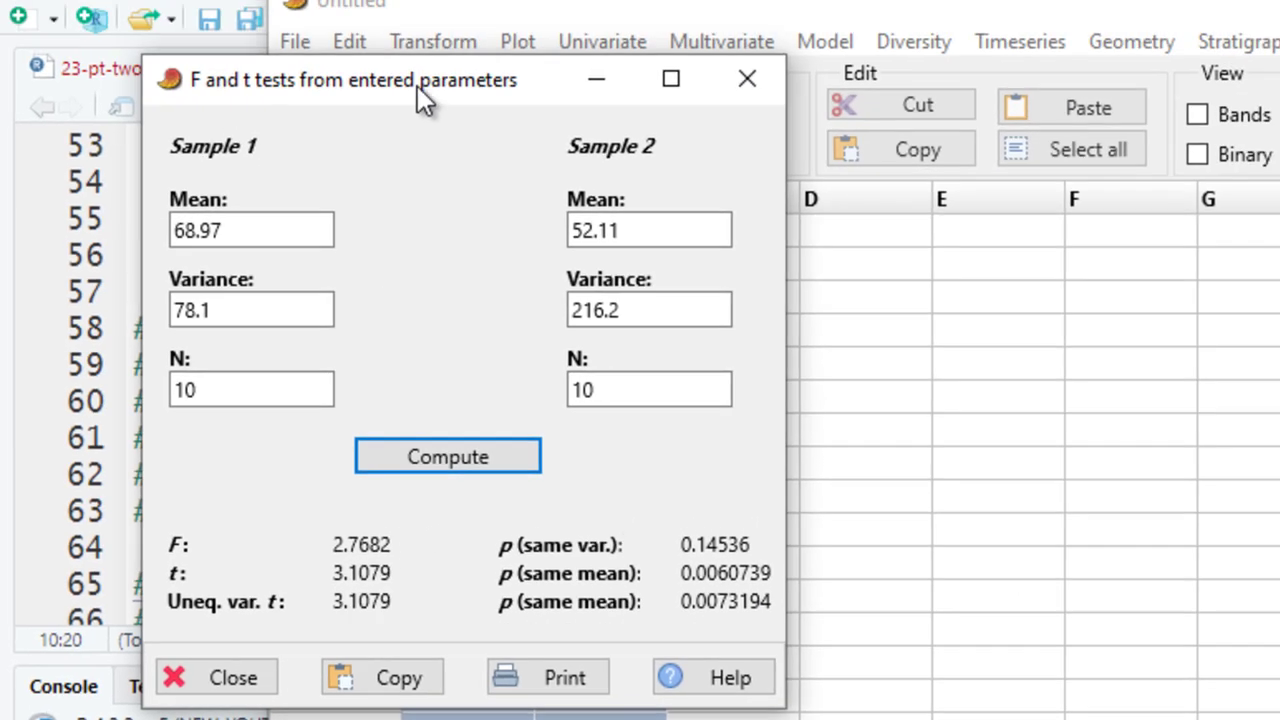
drag(417, 86, 684, 101)
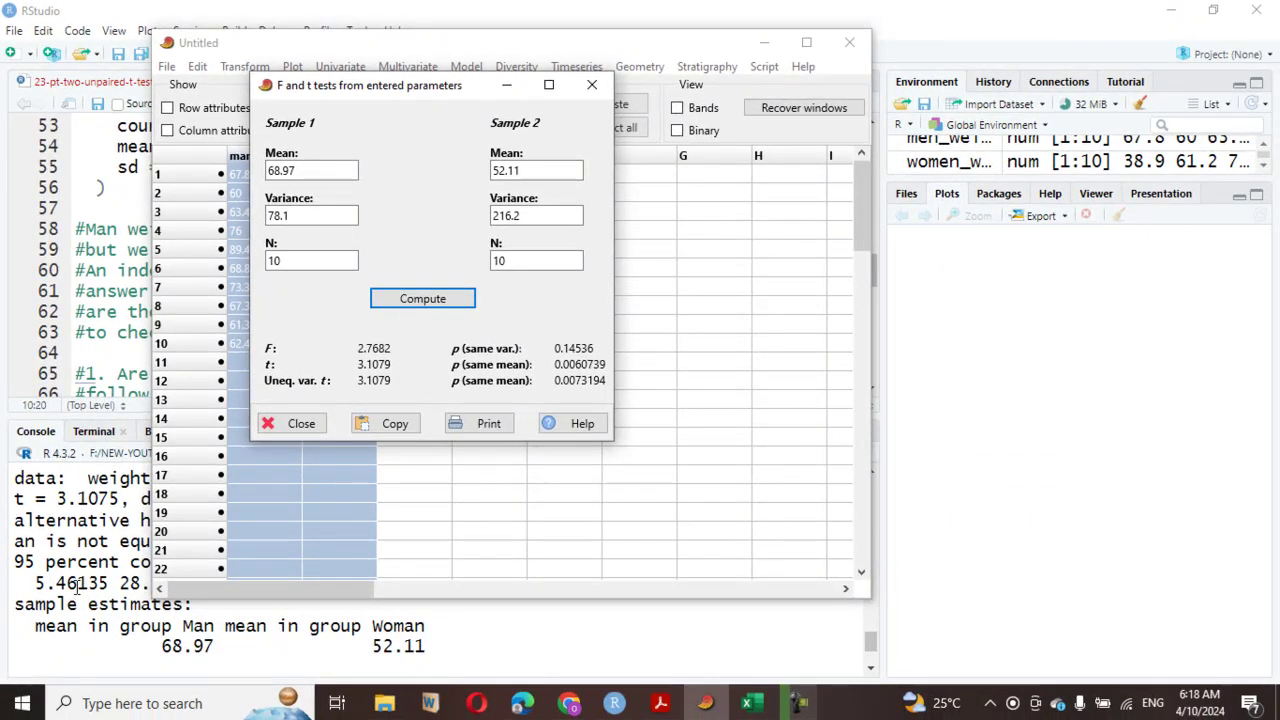
click(262, 553)
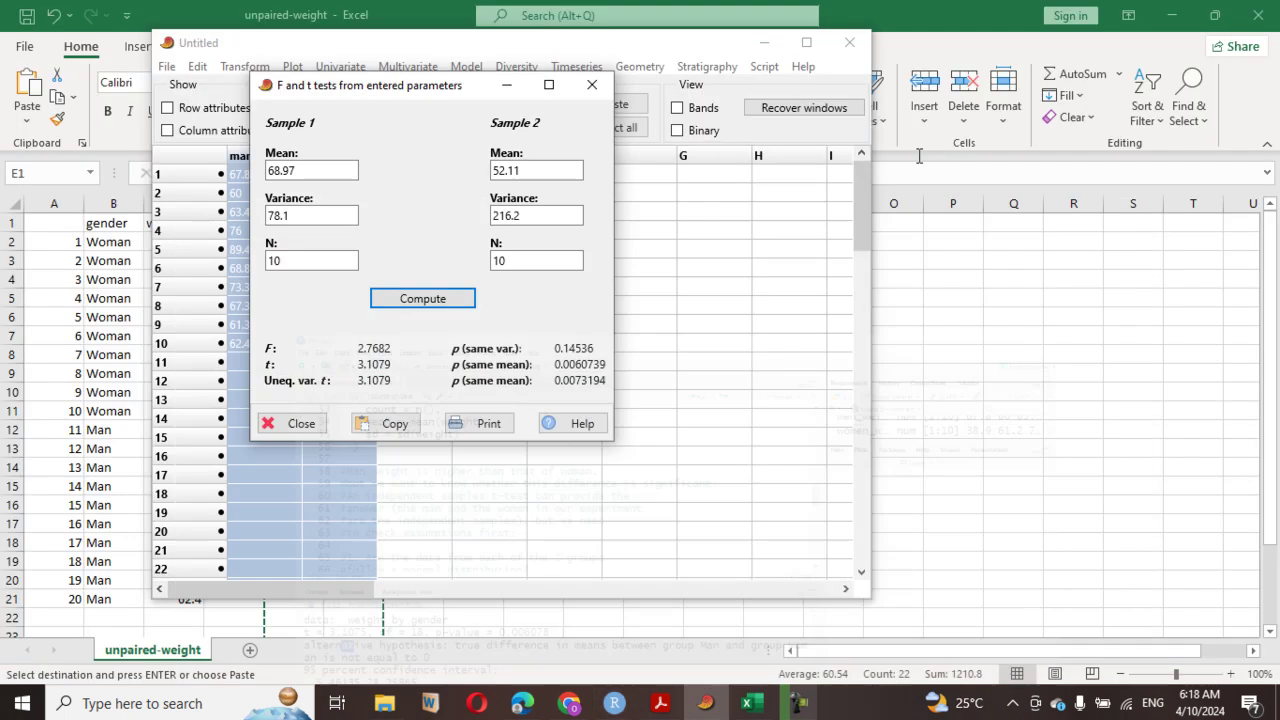
click(1171, 10)
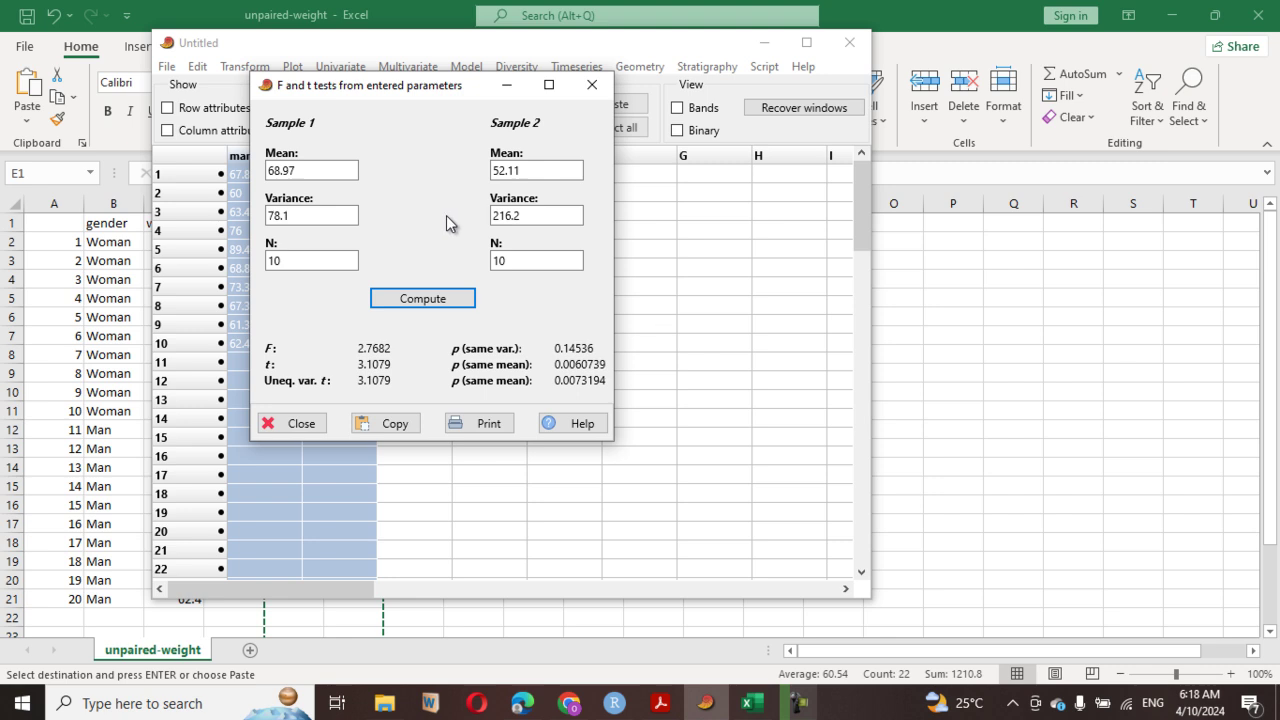